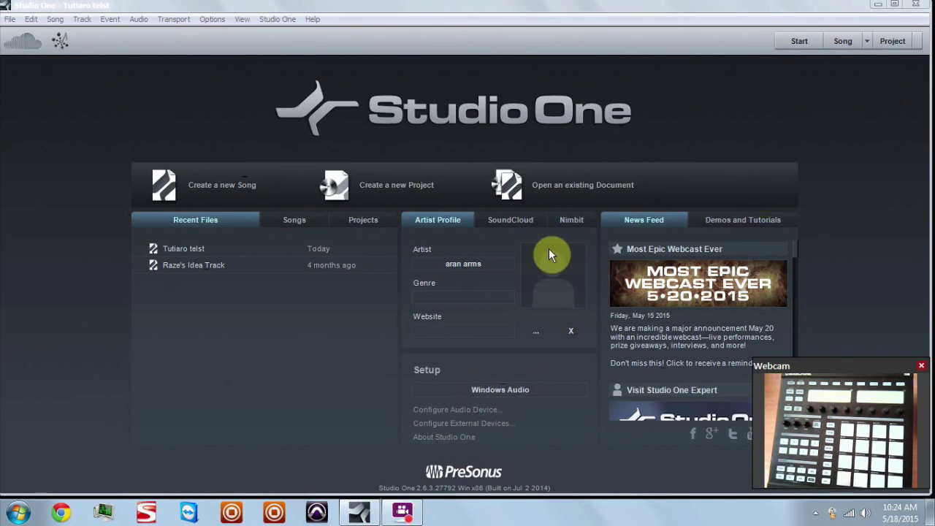
# Start adding NI Maschine Control as a new external device
pyautogui.click(461, 424)
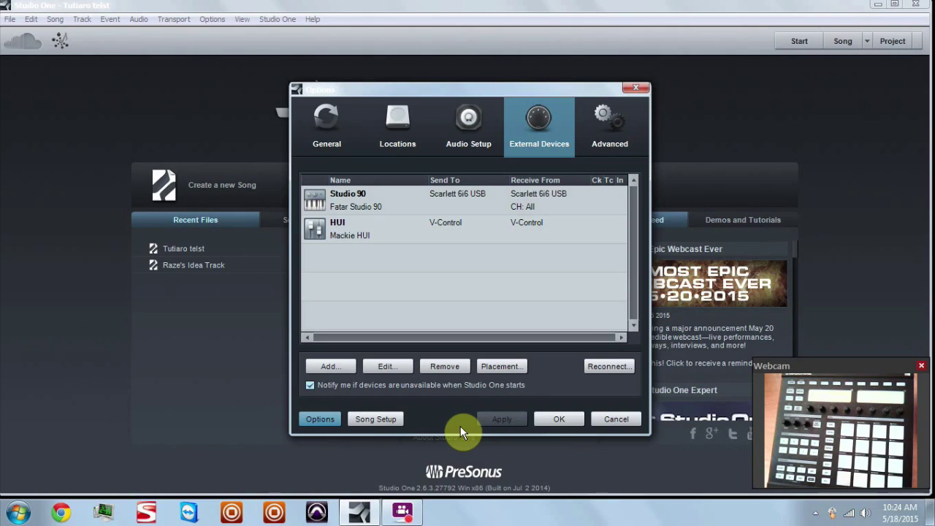
pyautogui.click(333, 365)
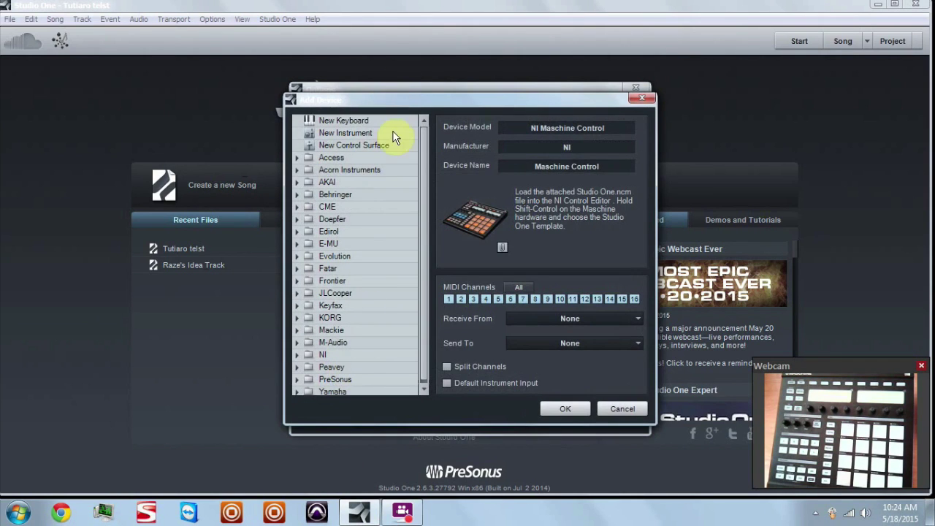
pyautogui.moveTo(423, 142); pyautogui.dragTo(423, 186)
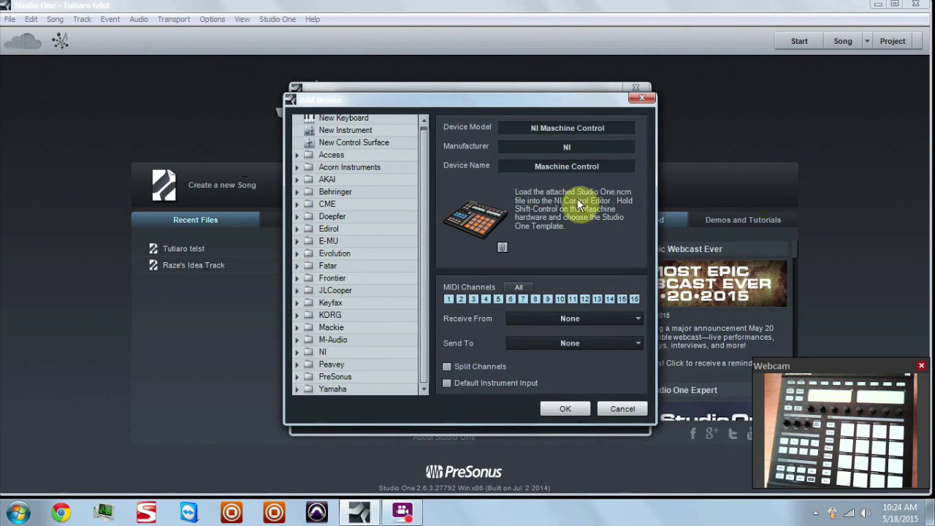
# Save the device's bundled template as Machine.zip on the Desktop, replacing the existing file
pyautogui.click(502, 249)
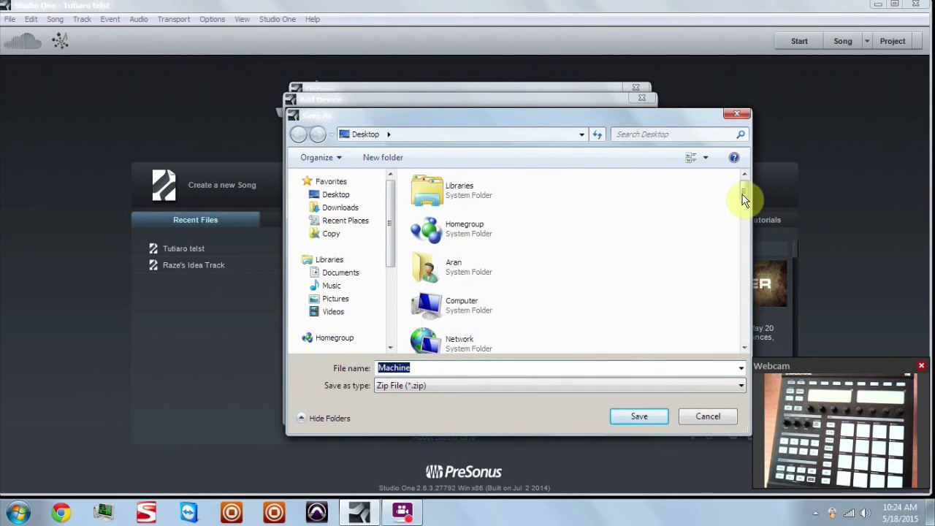
pyautogui.moveTo(742, 194); pyautogui.dragTo(745, 169)
pyautogui.click(621, 415)
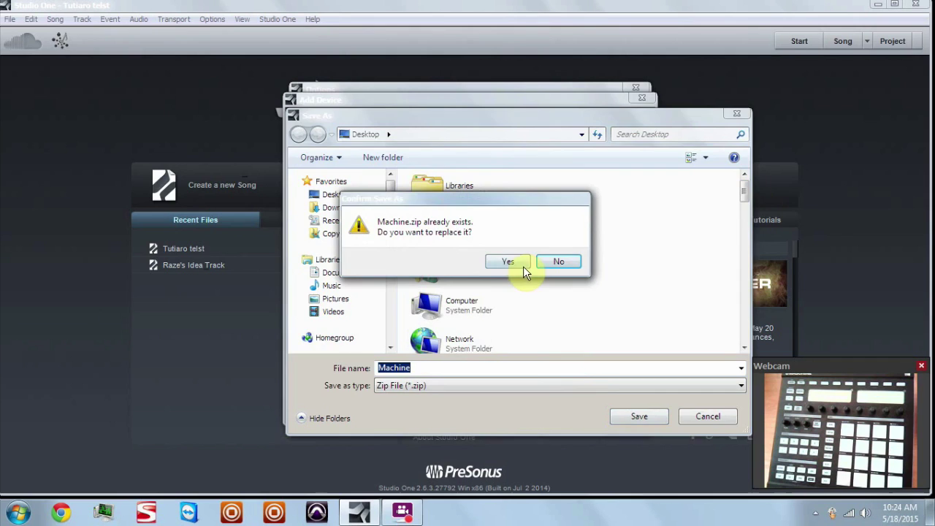
pyautogui.click(503, 261)
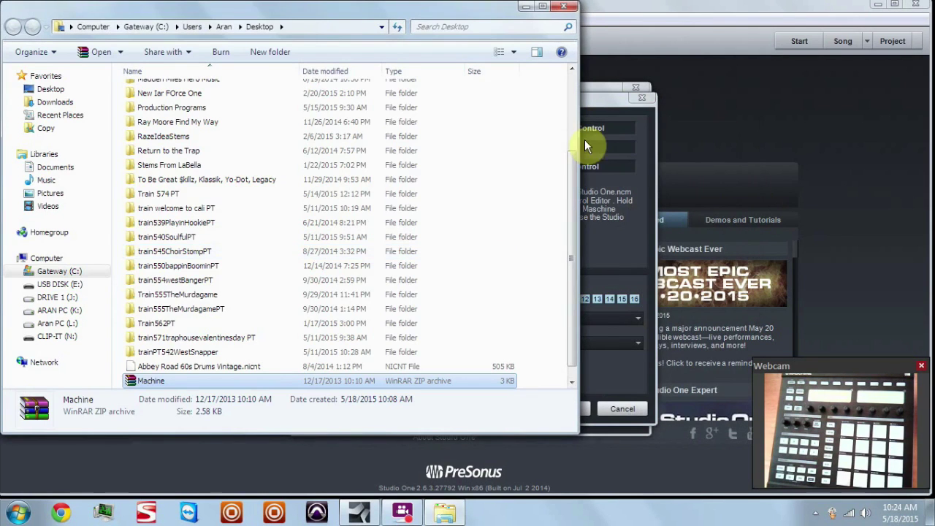
# Set Maschine Control to receive from Maschine Controller In and send to Maschine Controller Out, then confirm
pyautogui.click(570, 6)
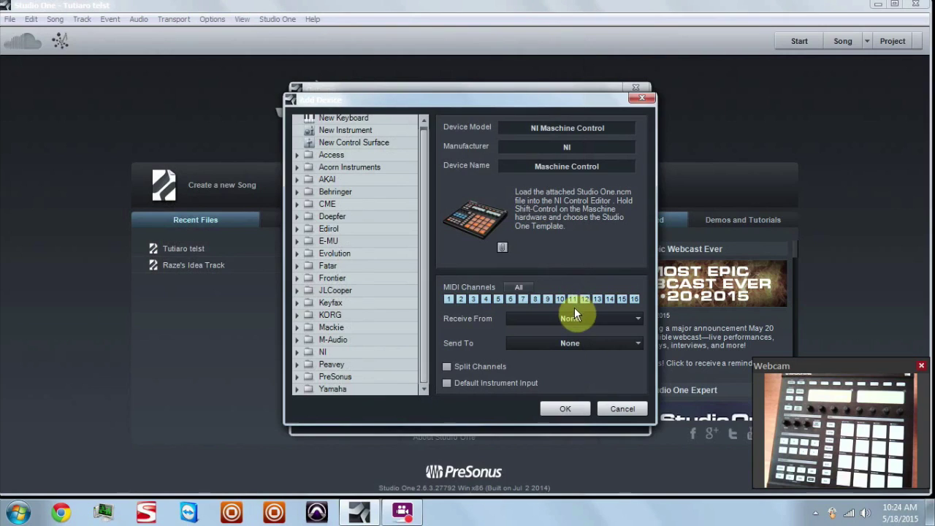
pyautogui.click(553, 318)
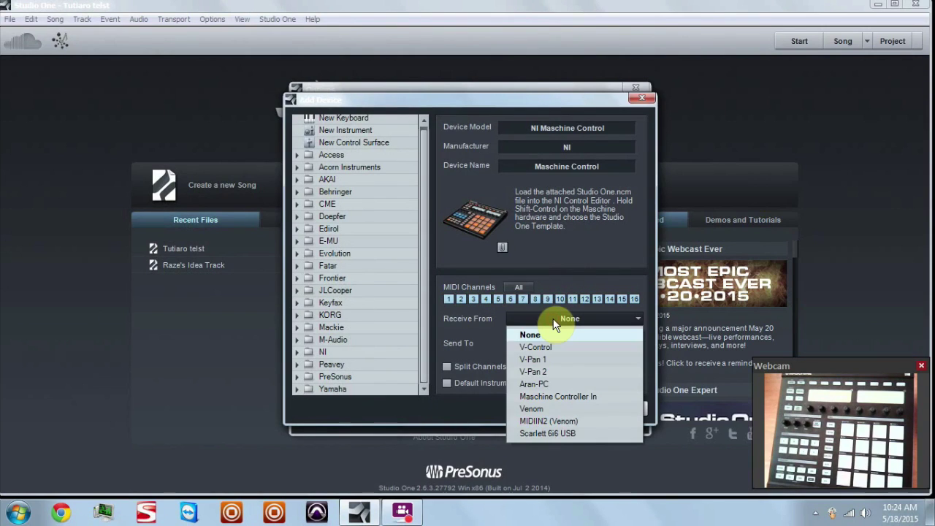
pyautogui.click(561, 397)
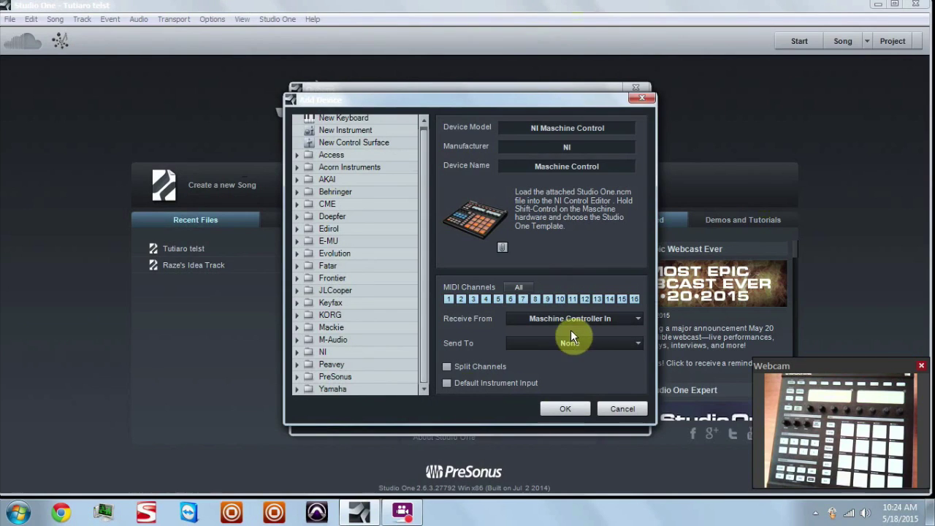
pyautogui.click(557, 350)
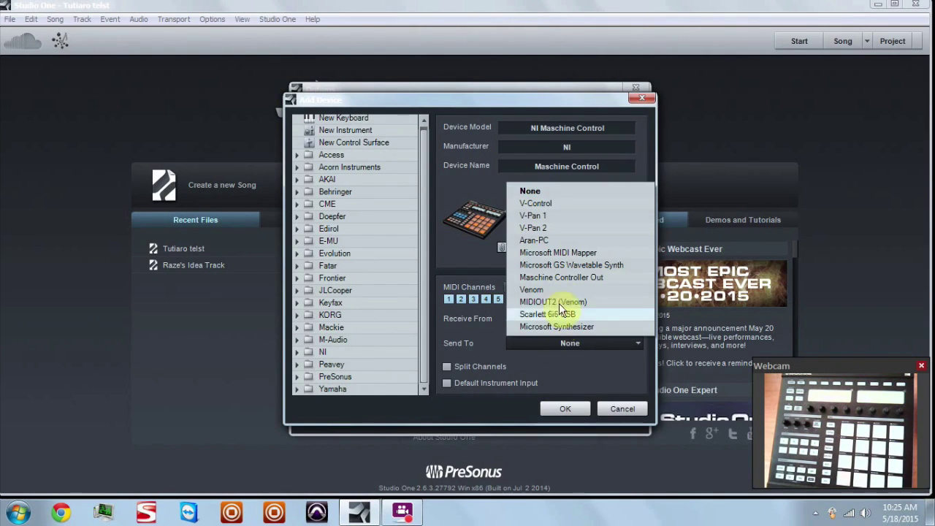
pyautogui.click(585, 279)
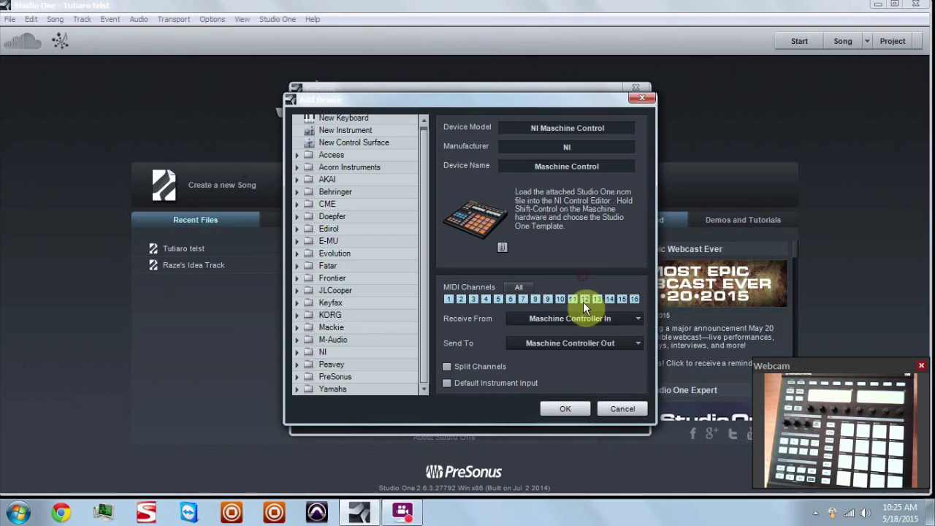
pyautogui.click(560, 408)
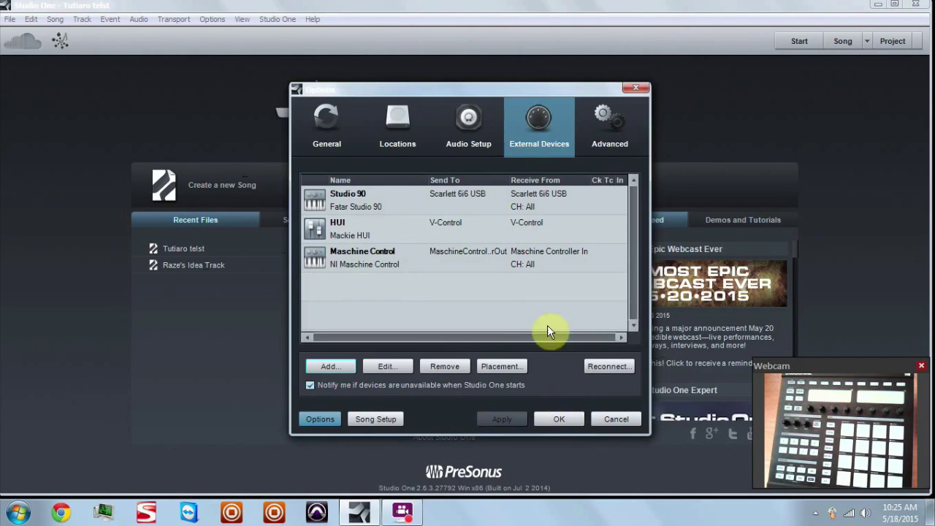
pyautogui.click(445, 267)
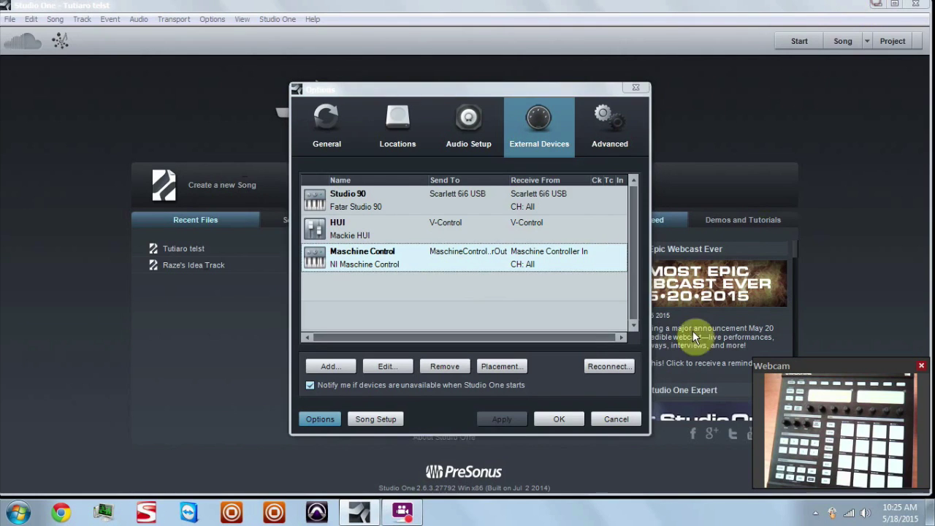
# Close Studio One's options, minimize it, and launch Native Instruments Controller Editor
pyautogui.click(564, 419)
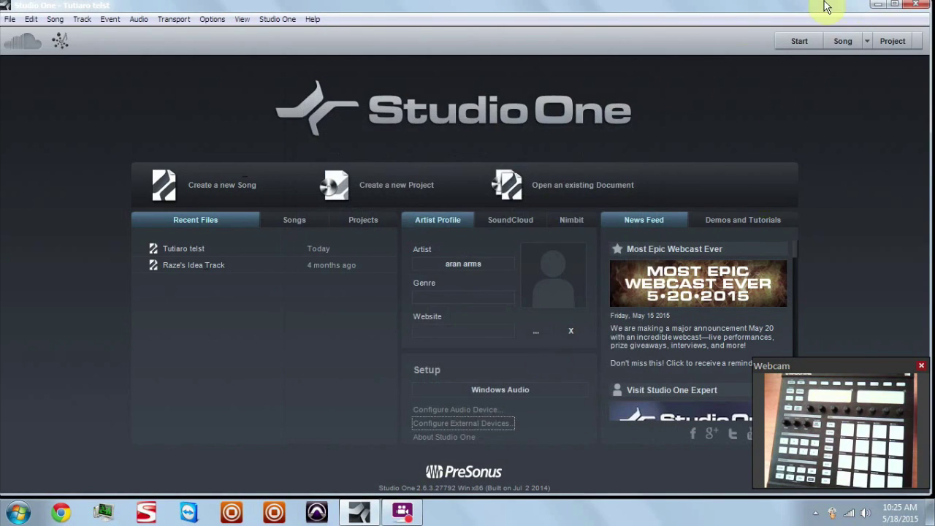
pyautogui.click(876, 4)
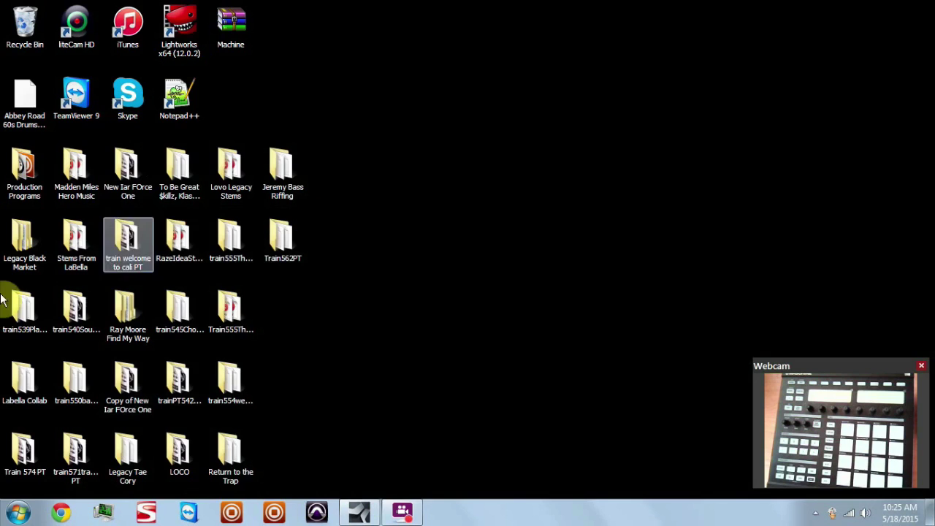
pyautogui.click(18, 511)
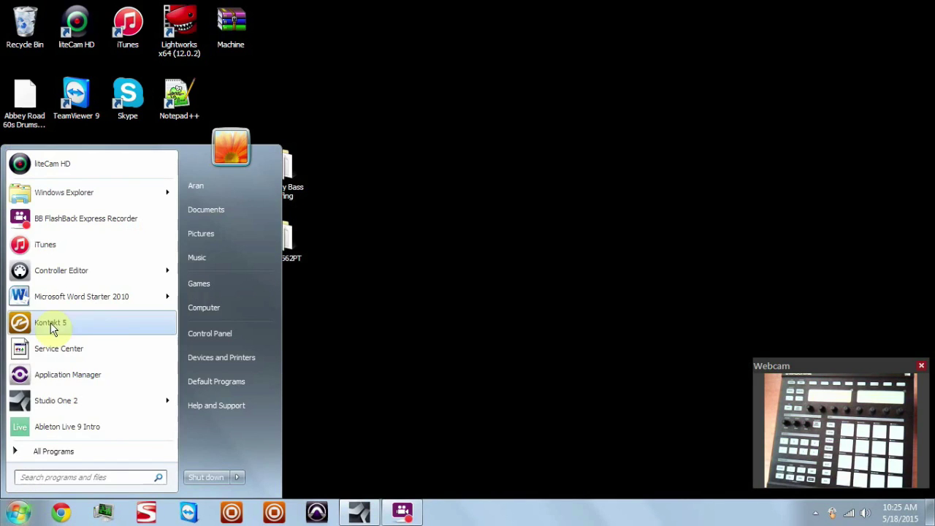
pyautogui.click(71, 272)
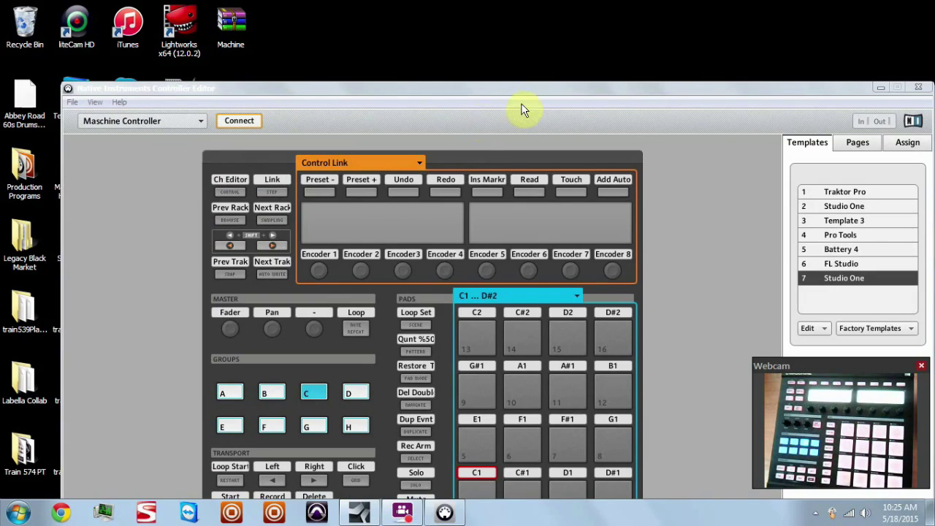
pyautogui.moveTo(523, 91); pyautogui.dragTo(498, 25)
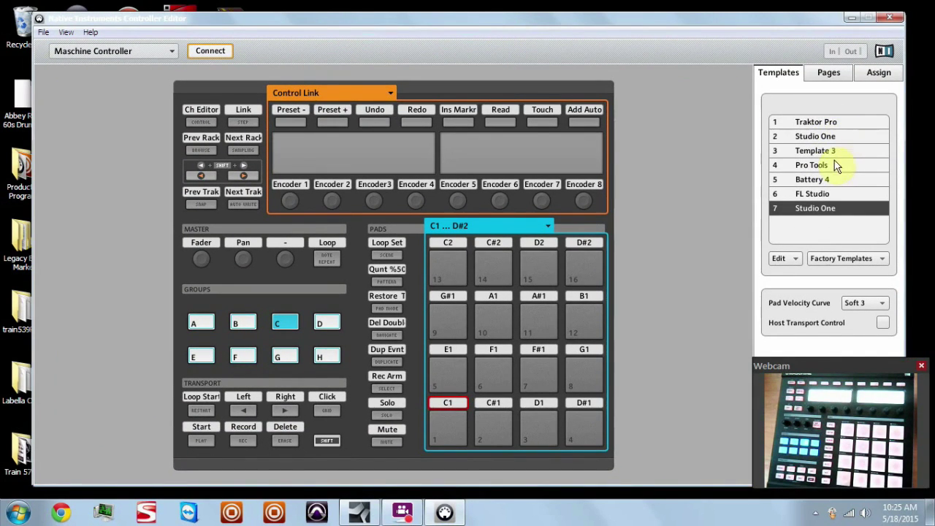
# Delete old template 7, load Studio One.ncm from Production Programs, and close the editor
pyautogui.rightClick(819, 209)
pyautogui.click(830, 234)
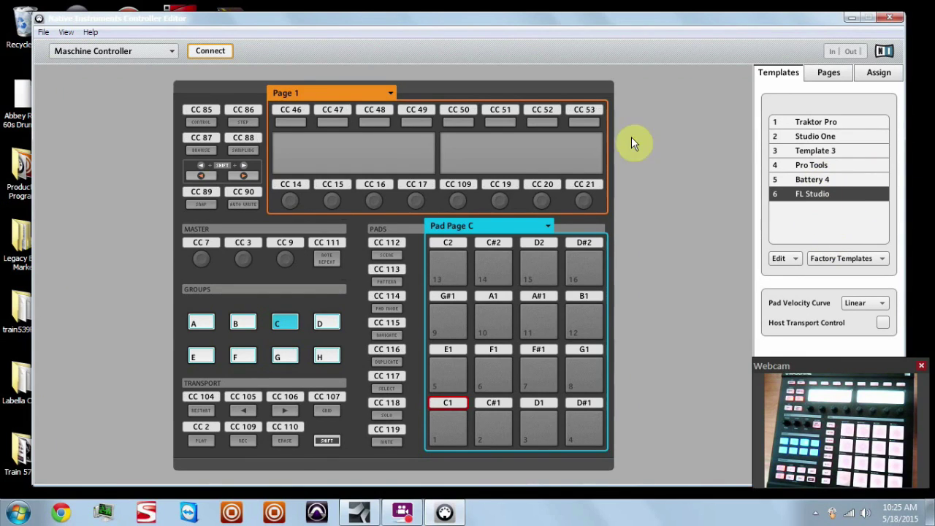
pyautogui.click(43, 33)
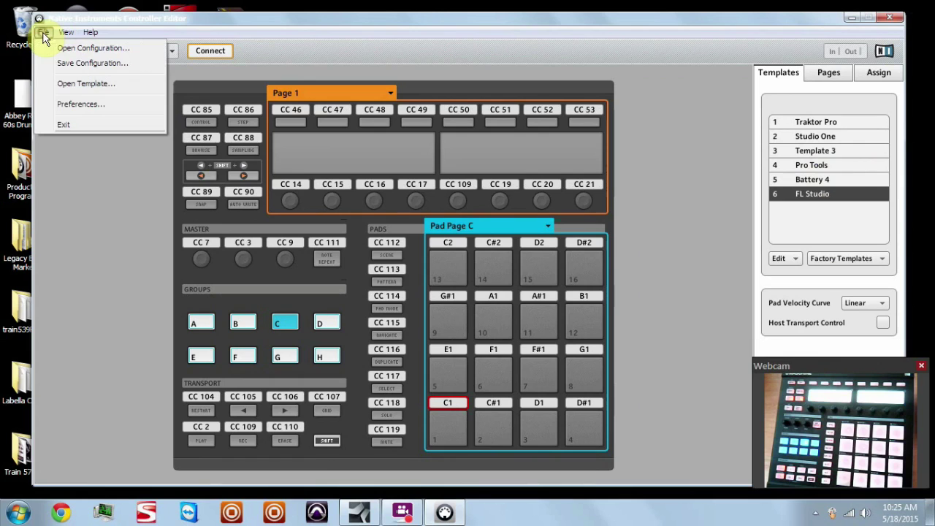
pyautogui.click(65, 83)
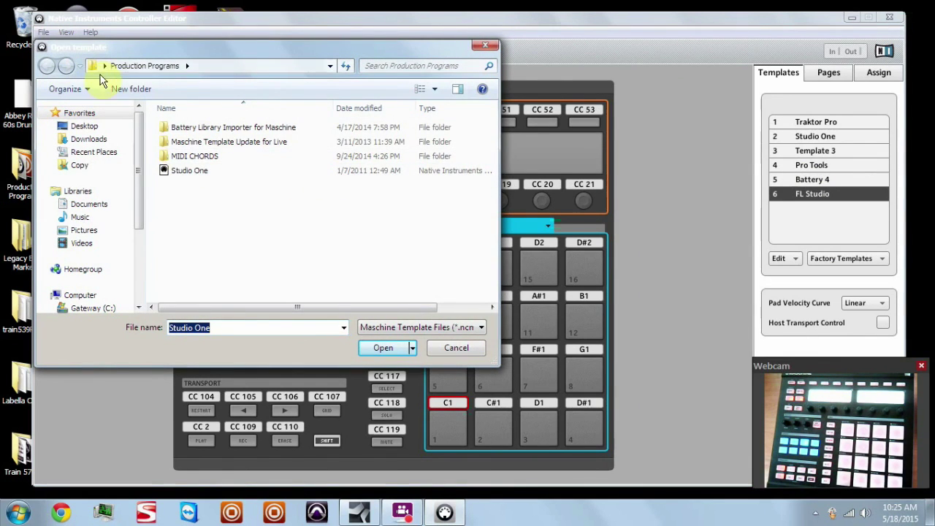
pyautogui.click(187, 169)
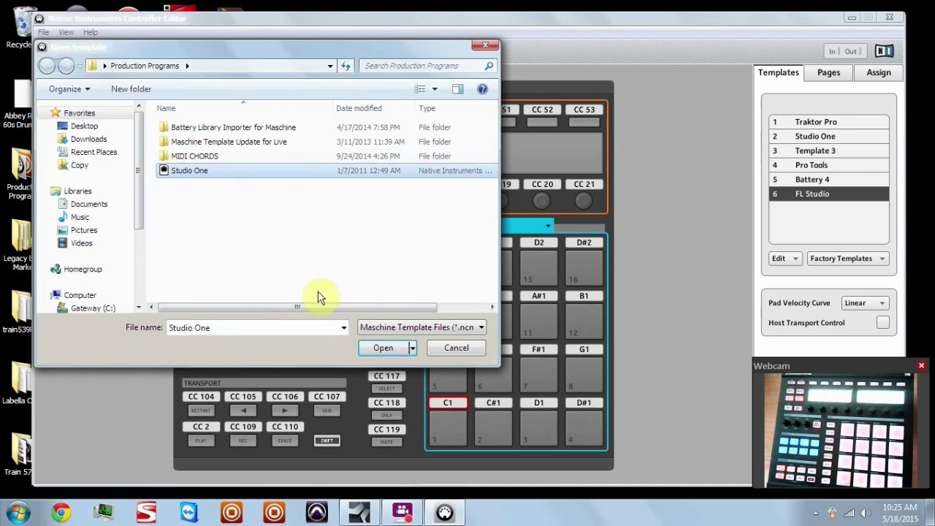
pyautogui.click(395, 351)
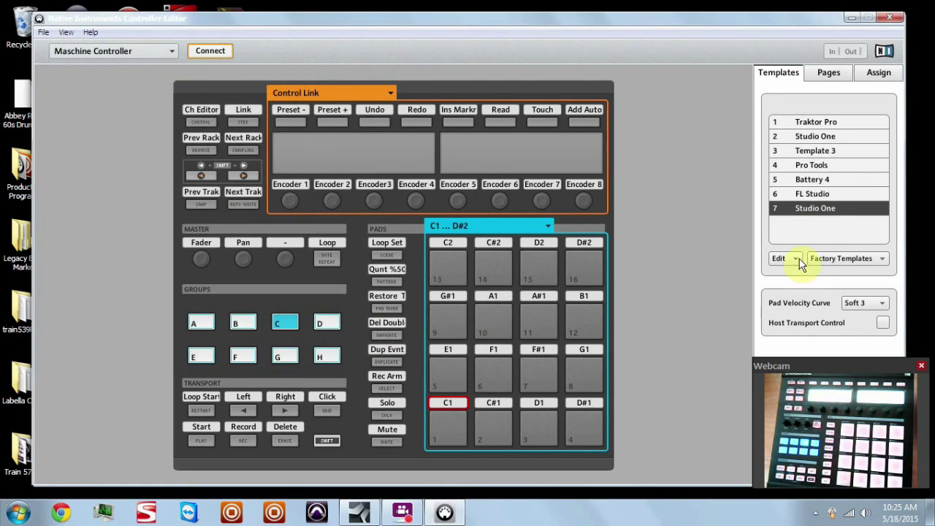
pyautogui.click(891, 16)
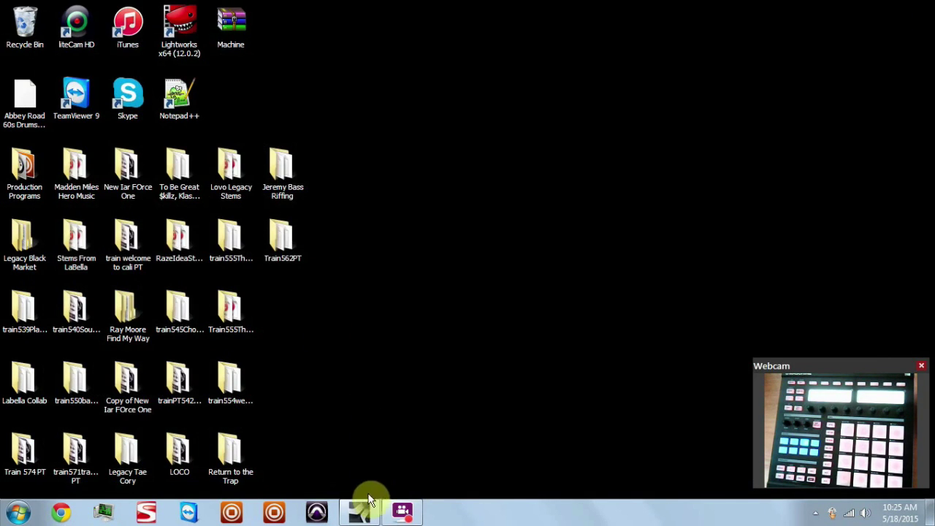
# Restore Studio One and open the recent song Tutiaro telst
pyautogui.click(362, 509)
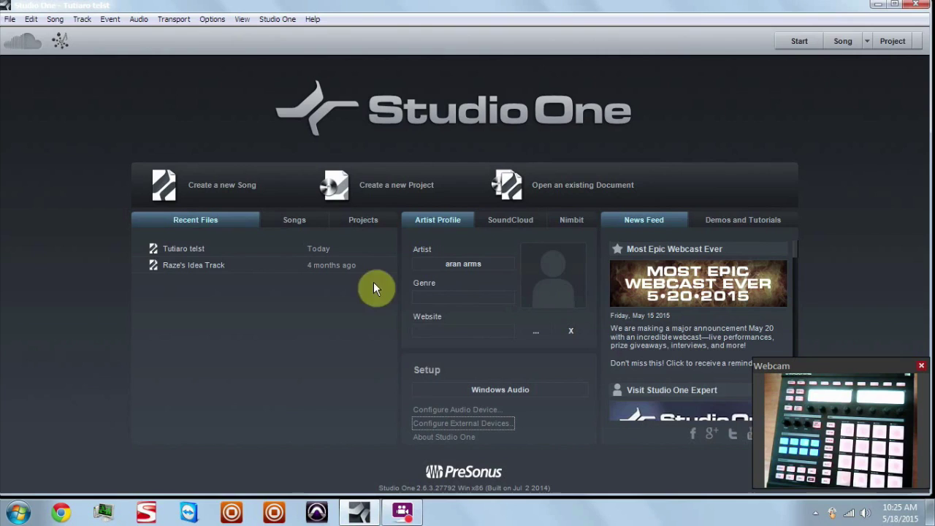
pyautogui.click(184, 249)
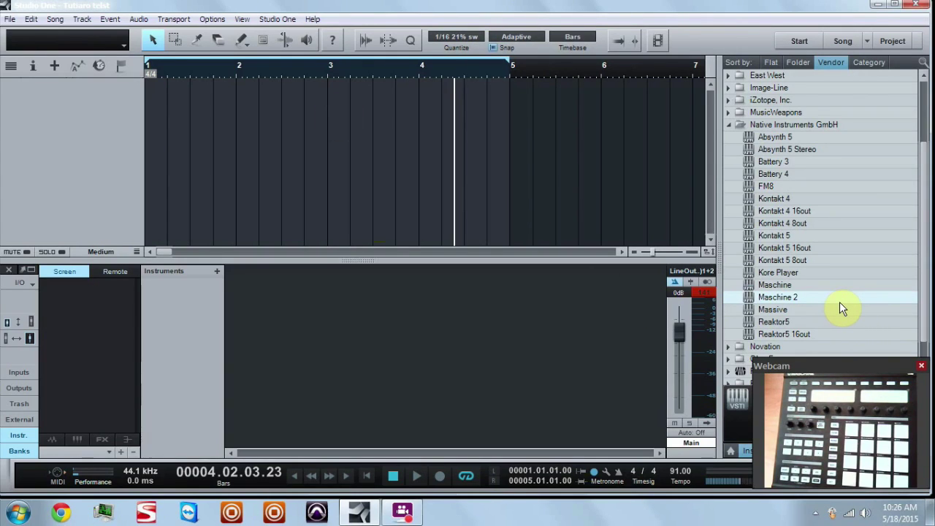
# Insert Maschine 2 on a new instrument track and load Boss of the Trap's Rozay Kit into A1
pyautogui.moveTo(841, 301); pyautogui.dragTo(175, 86)
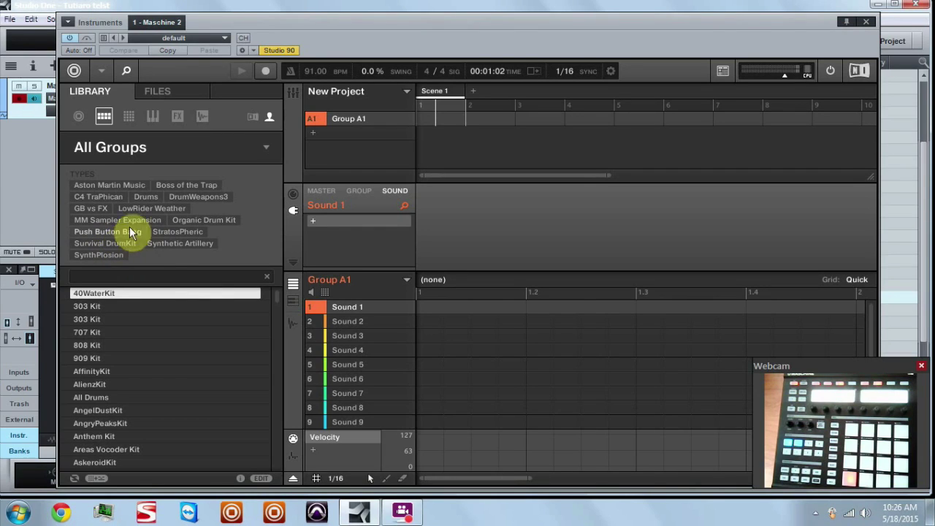
pyautogui.click(178, 184)
pyautogui.scroll(-1, 115, 369)
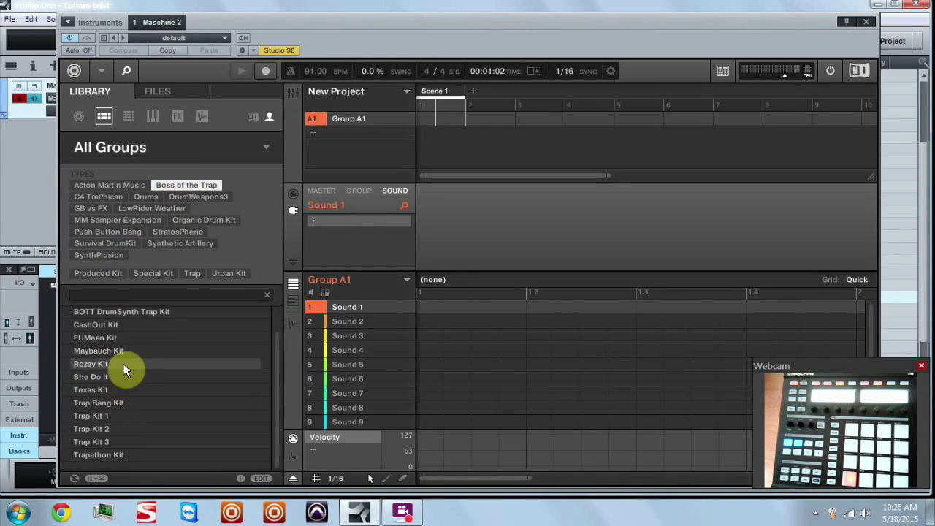
pyautogui.click(122, 363)
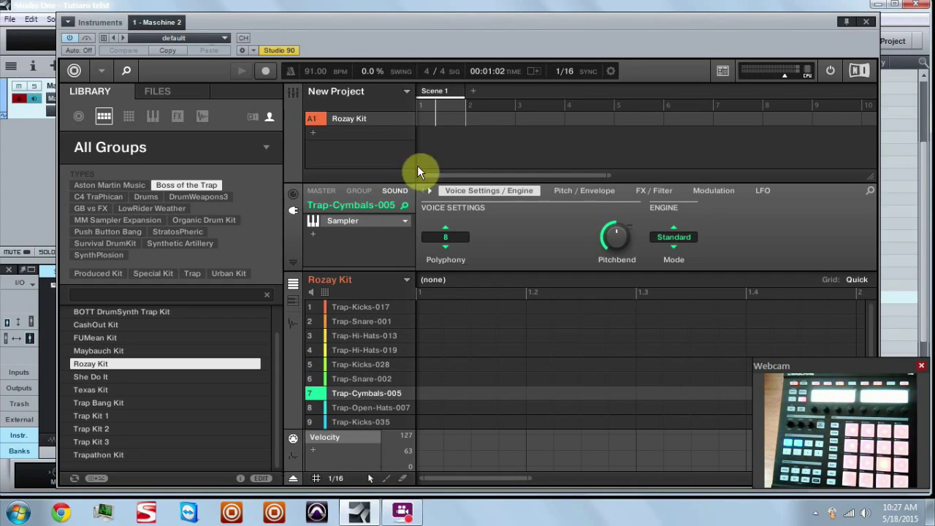
# Show the Rozay Kit group's MIDI input settings: channel All, root note C1
pyautogui.moveTo(676, 33); pyautogui.dragTo(646, 222)
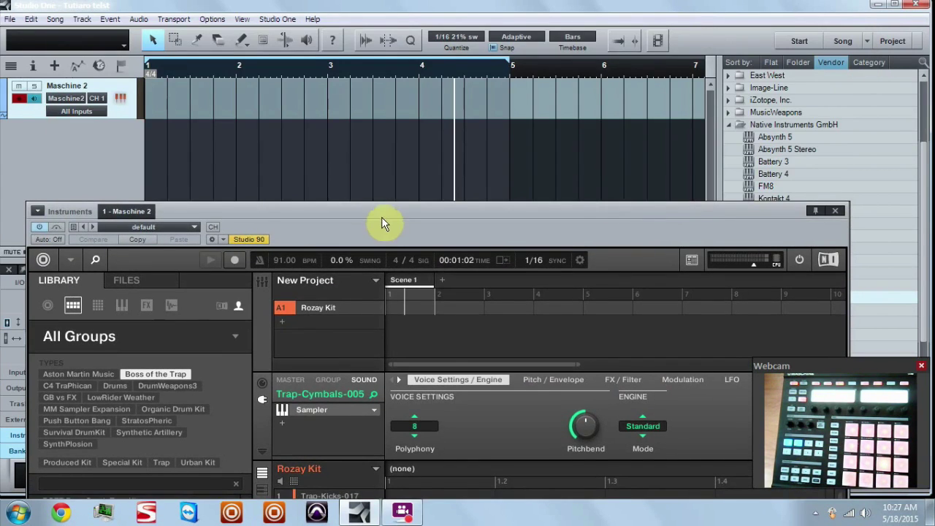
pyautogui.moveTo(385, 212); pyautogui.dragTo(408, 14)
pyautogui.click(352, 181)
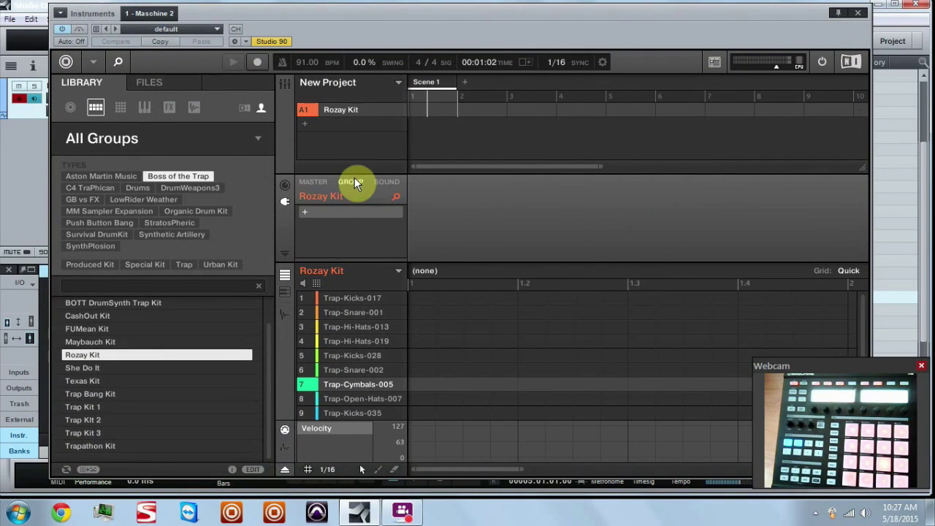
pyautogui.click(286, 187)
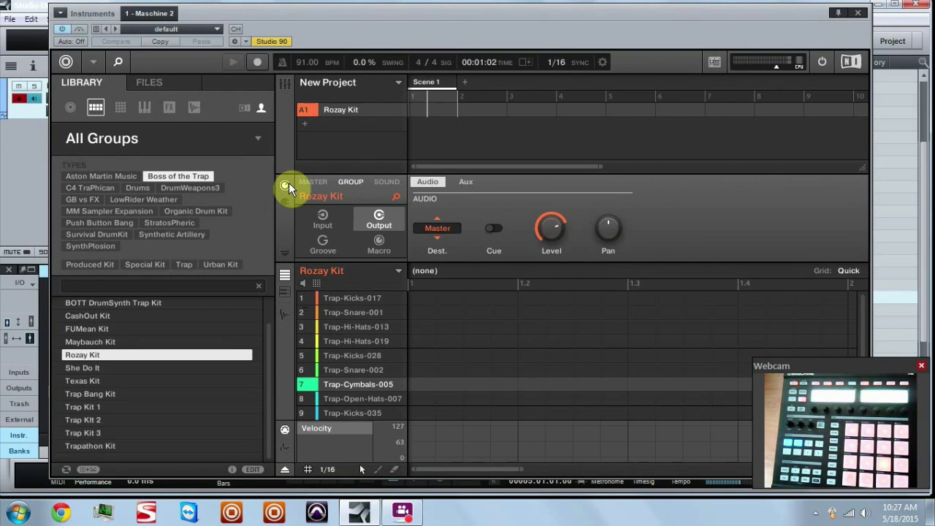
pyautogui.click(318, 228)
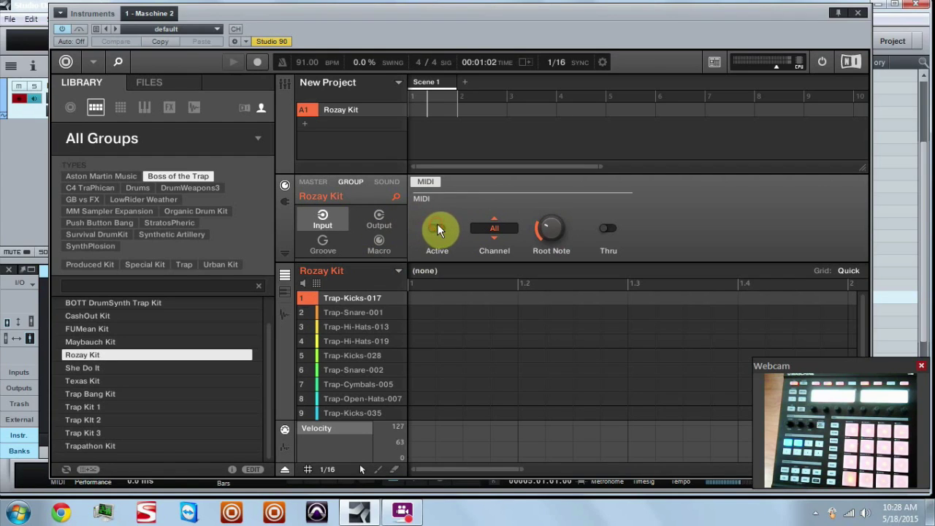
# Check the group output and Trap-Kicks-017's MIDI output settings, then close the Maschine window
pyautogui.click(381, 225)
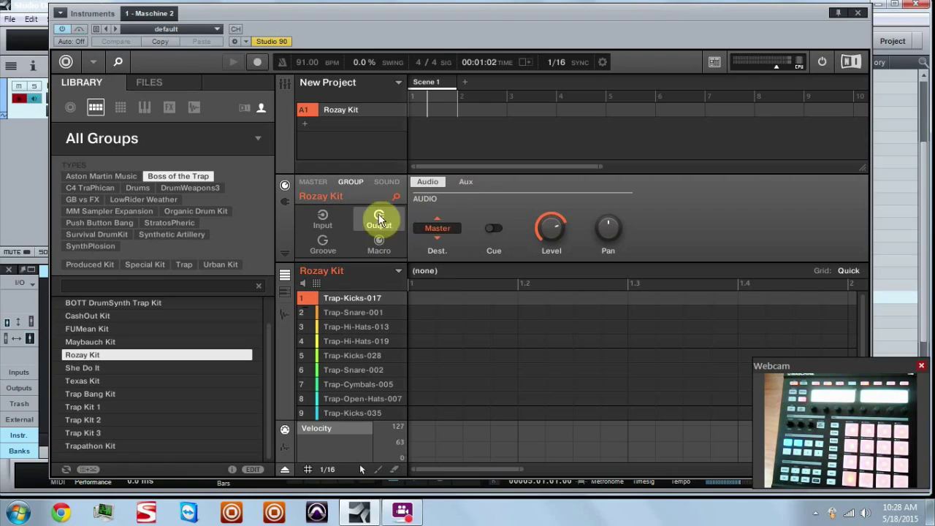
pyautogui.click(387, 183)
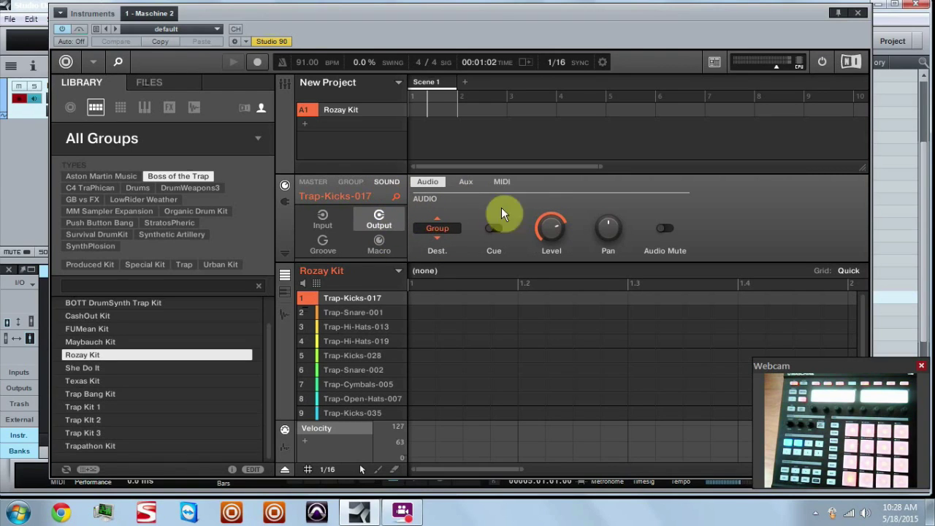
pyautogui.click(506, 183)
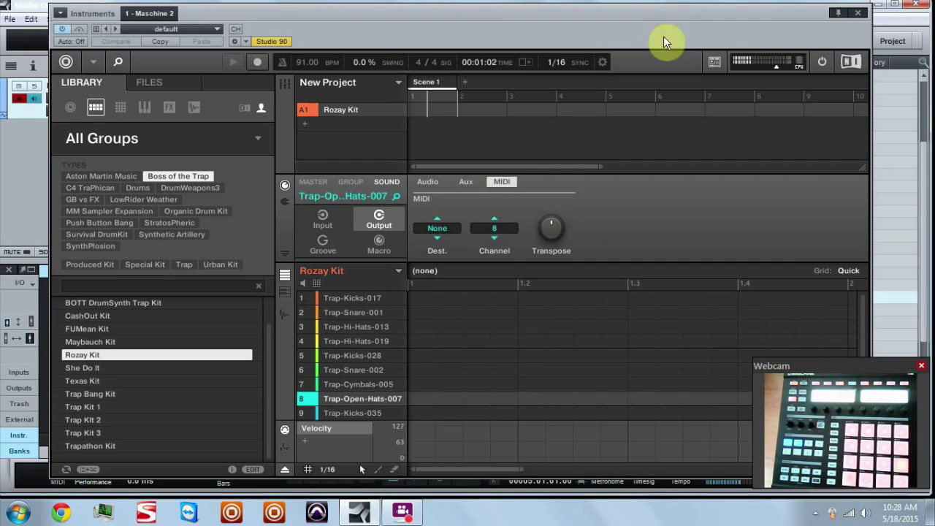
pyautogui.click(860, 14)
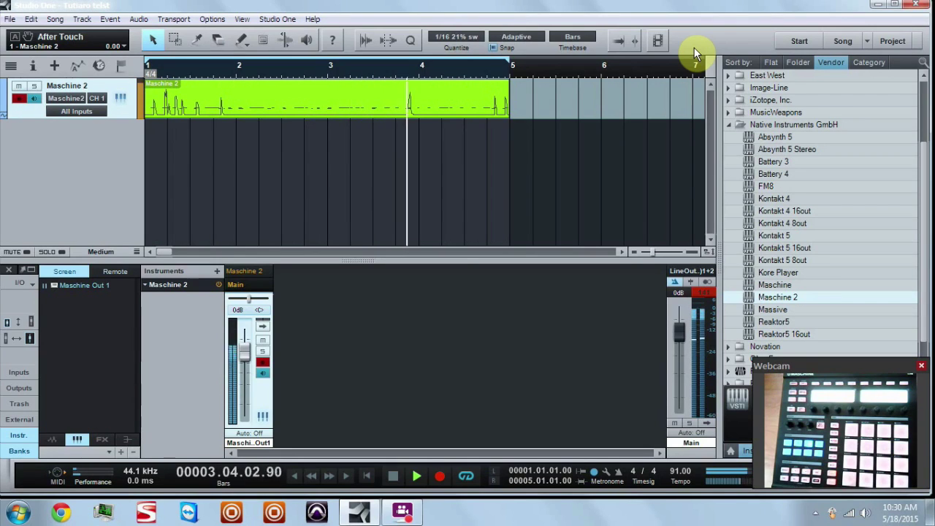
# Stop recording the four-bar drum loop and halt playback
pyautogui.press('KP_Multiply')
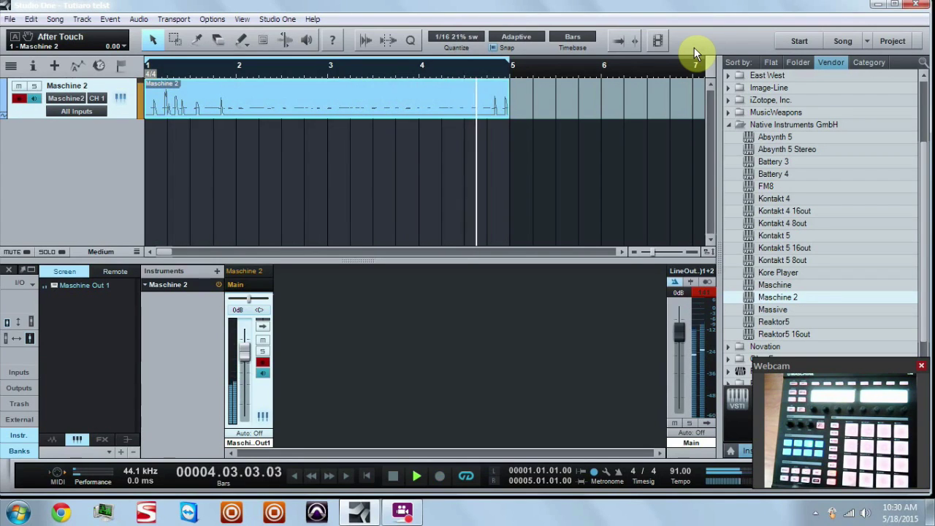
pyautogui.press('space')
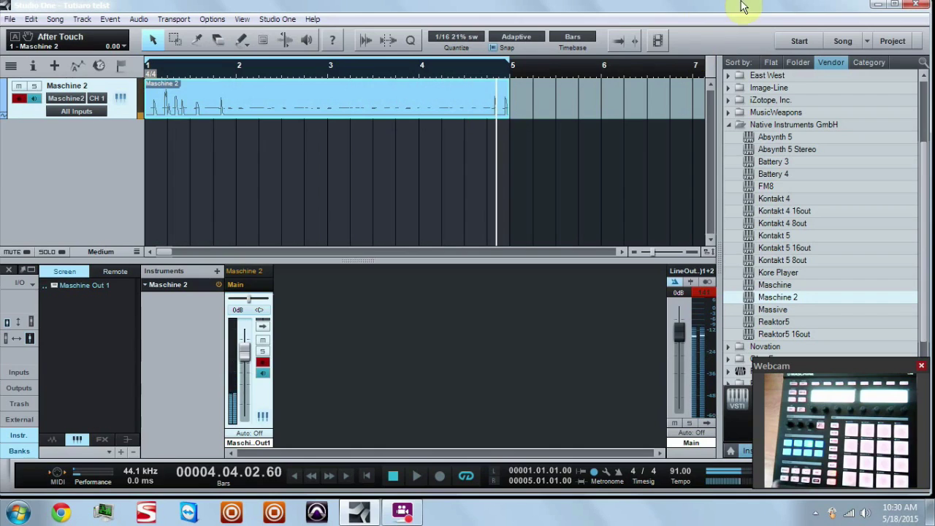
# Select all notes of the recorded loop, quantize them to 1/16, and play it back
pyautogui.doubleClick(439, 104)
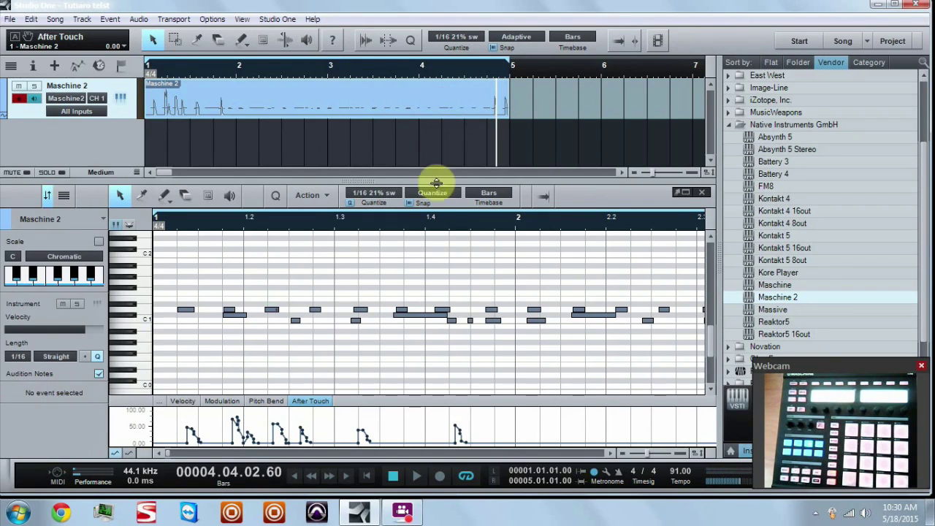
pyautogui.click(276, 198)
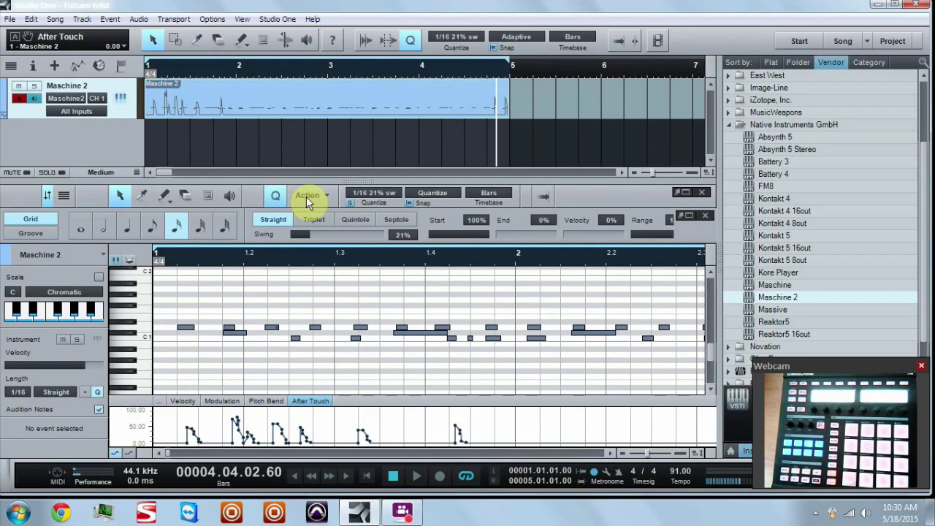
pyautogui.click(307, 196)
pyautogui.click(247, 257)
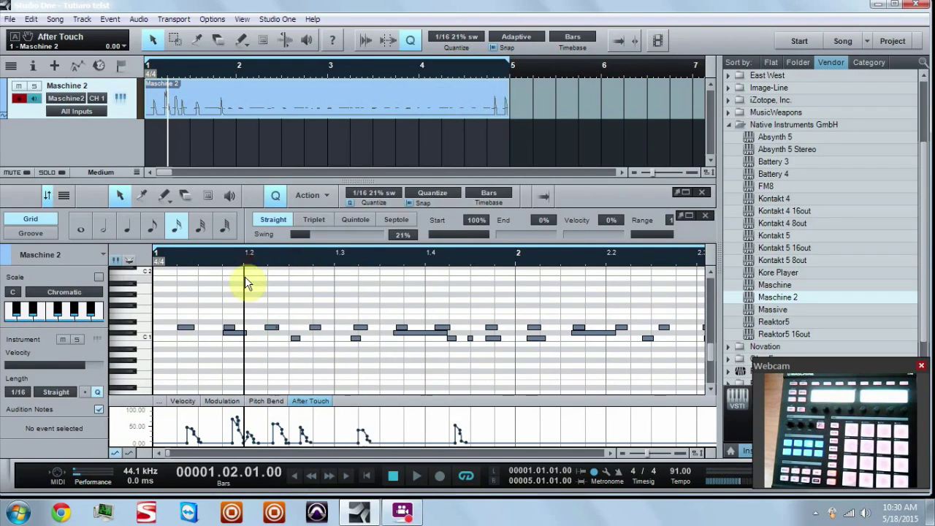
pyautogui.hotkey('ctrl', 'a')
pyautogui.click(315, 197)
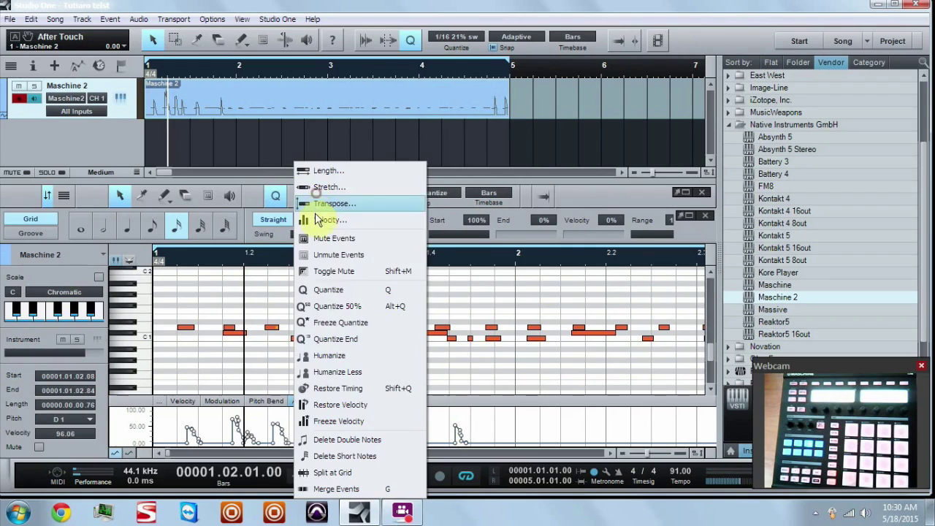
pyautogui.click(325, 292)
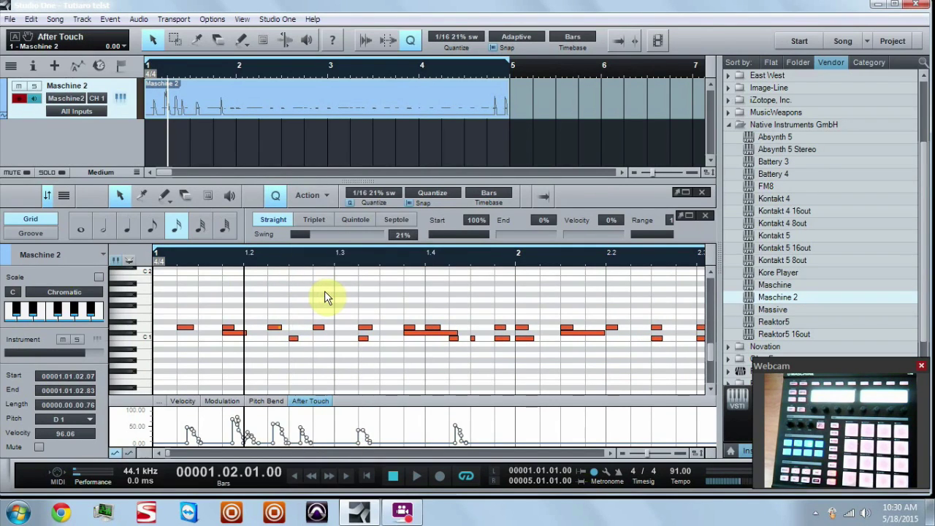
pyautogui.click(706, 194)
pyautogui.press('space')
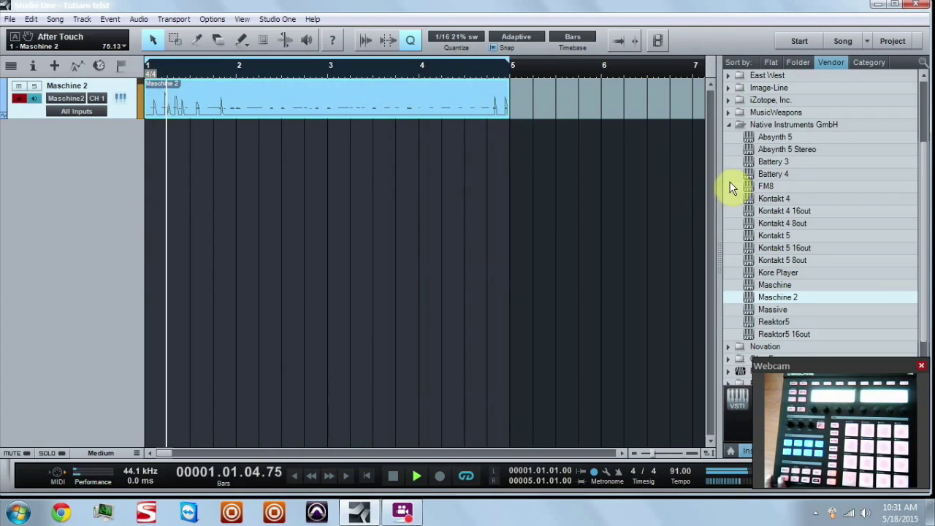
pyautogui.doubleClick(264, 101)
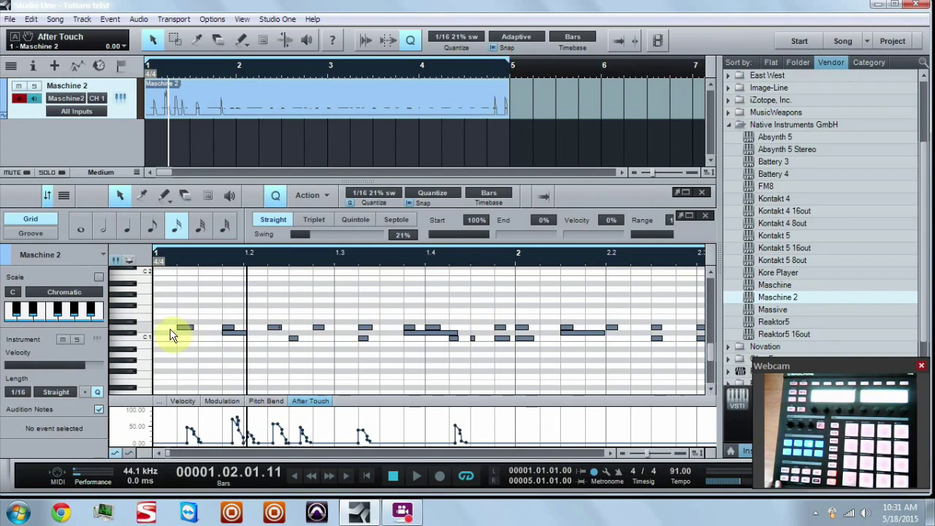
pyautogui.click(190, 326)
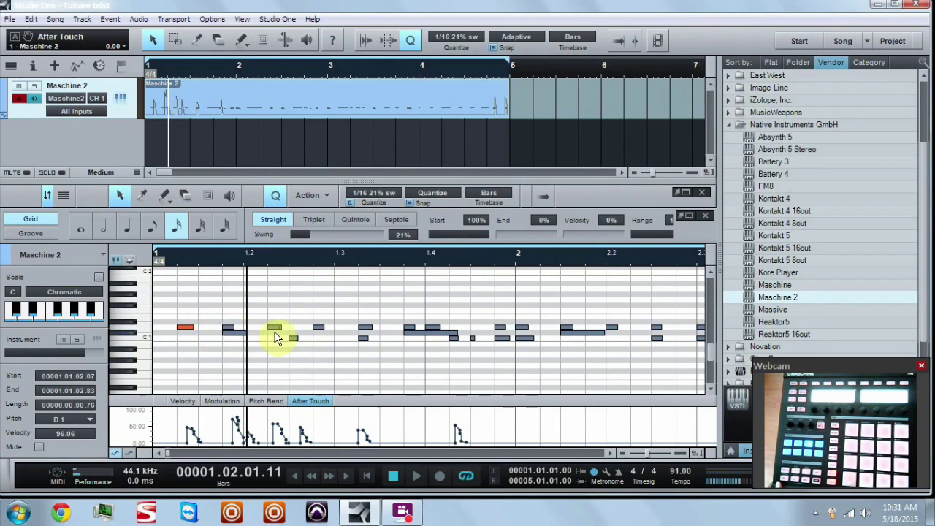
pyautogui.click(233, 332)
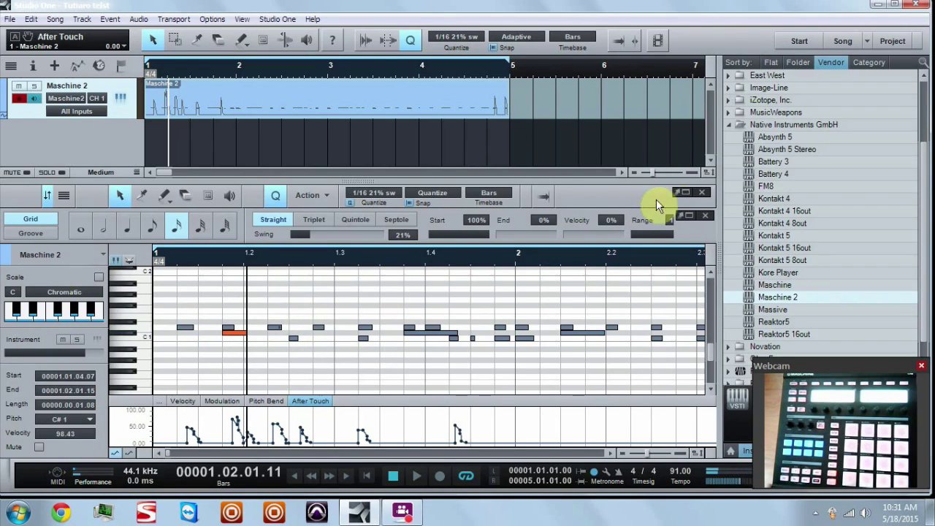
pyautogui.click(699, 193)
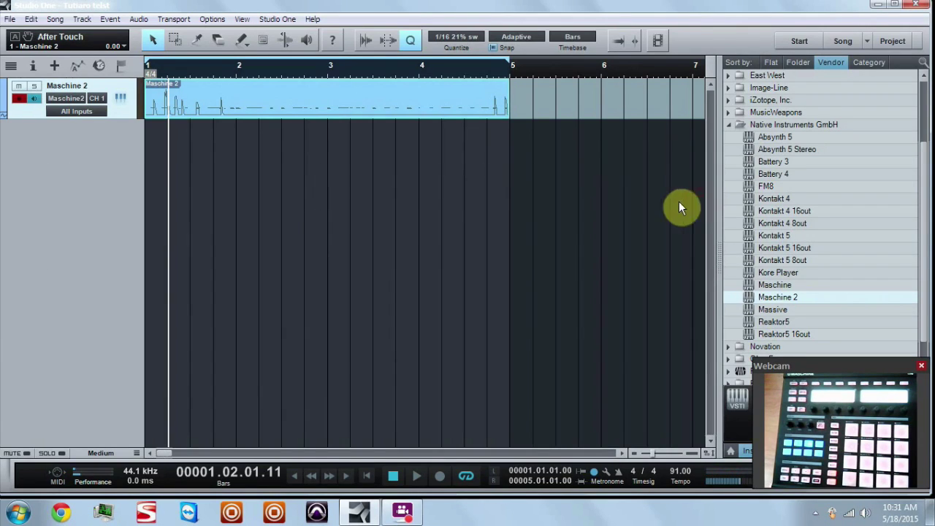
pyautogui.rightClick(288, 94)
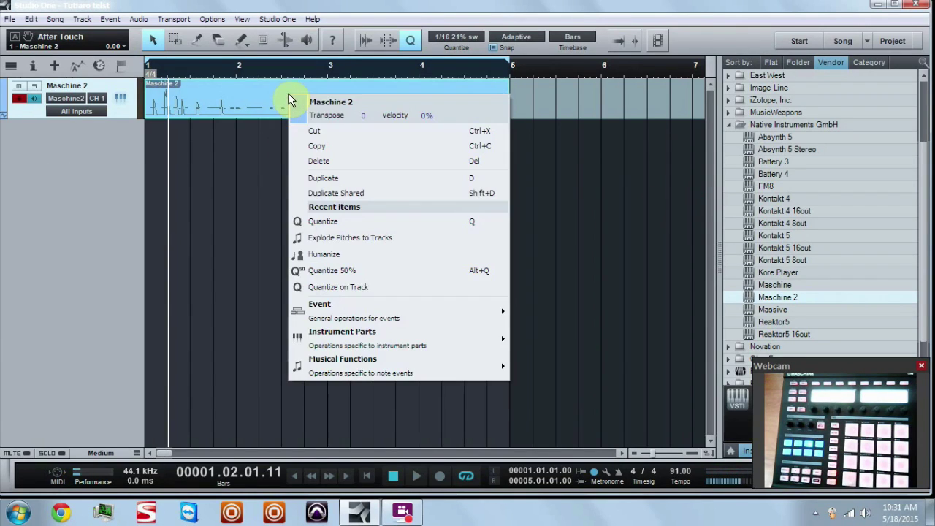
pyautogui.click(392, 237)
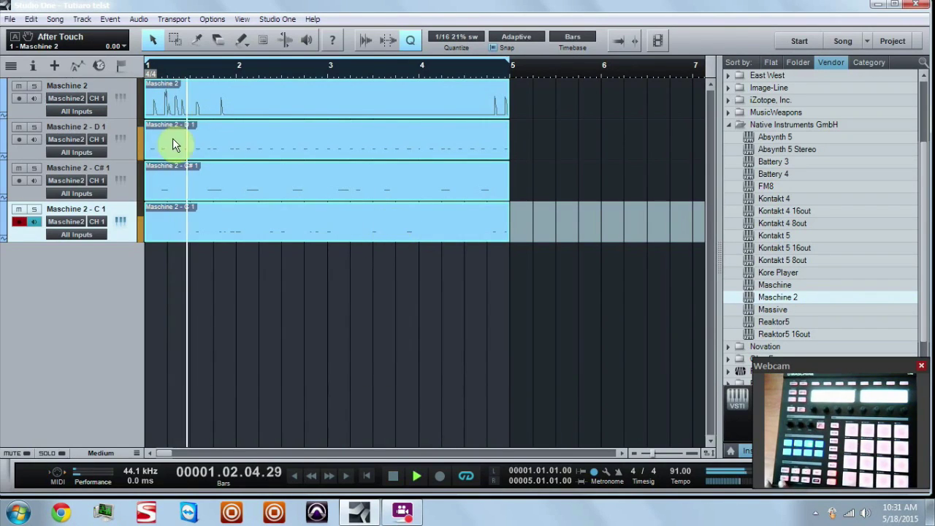
pyautogui.click(18, 128)
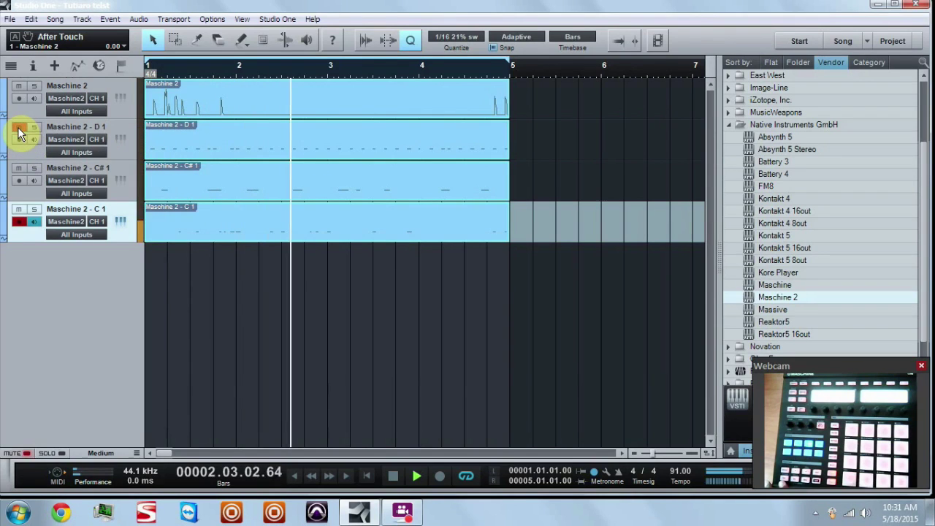
pyautogui.click(21, 168)
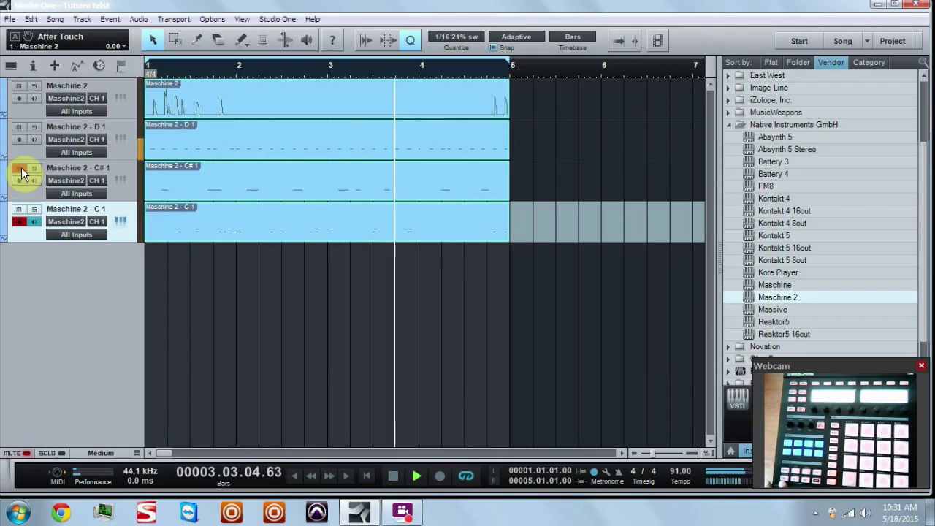
pyautogui.click(20, 208)
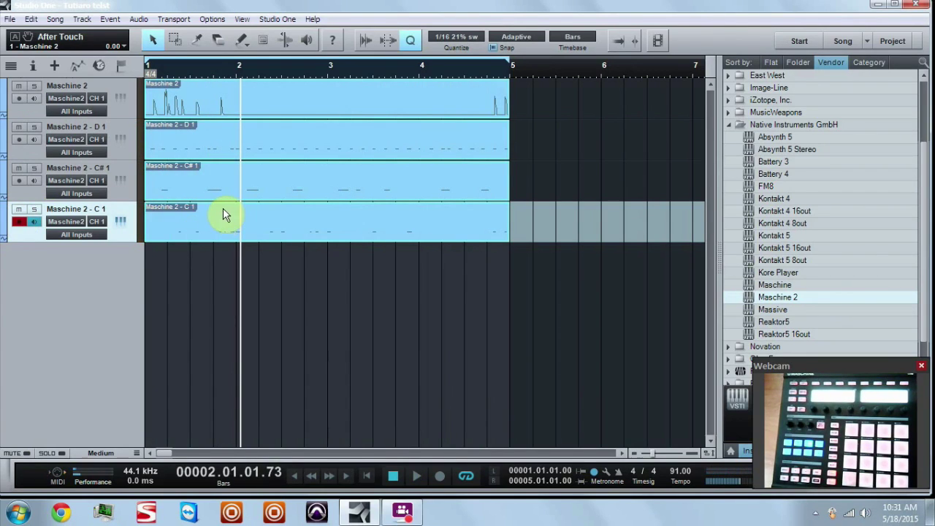
# Open the Console with F3 and raise the Maschine Out 1 fader to -0.2 dB
pyautogui.press('F3')
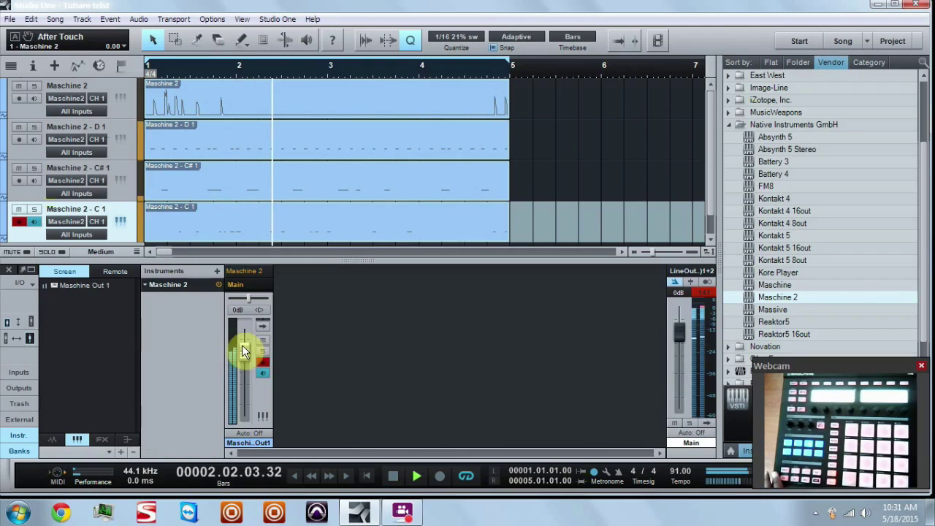
pyautogui.moveTo(244, 340); pyautogui.dragTo(249, 359)
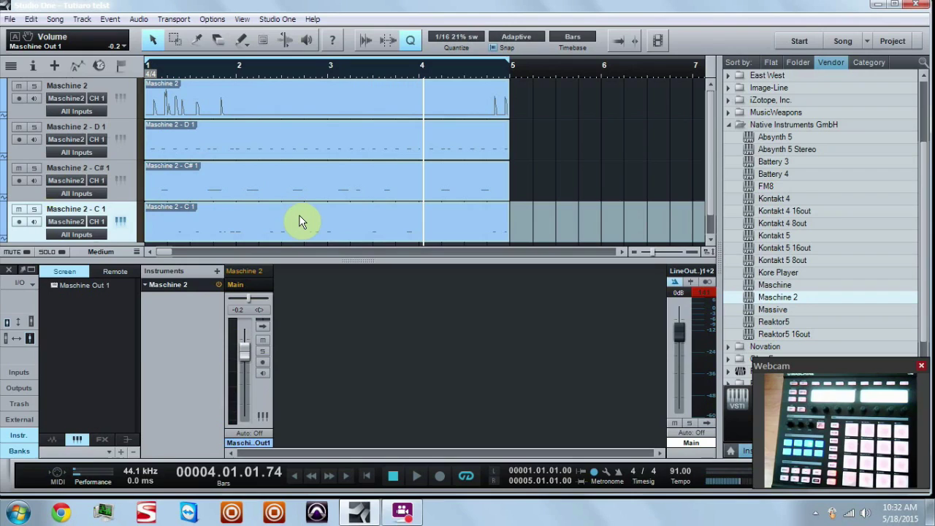
# In the Maschine editor, route Trap-Kicks-017's audio output to Ext. 1
pyautogui.click(260, 271)
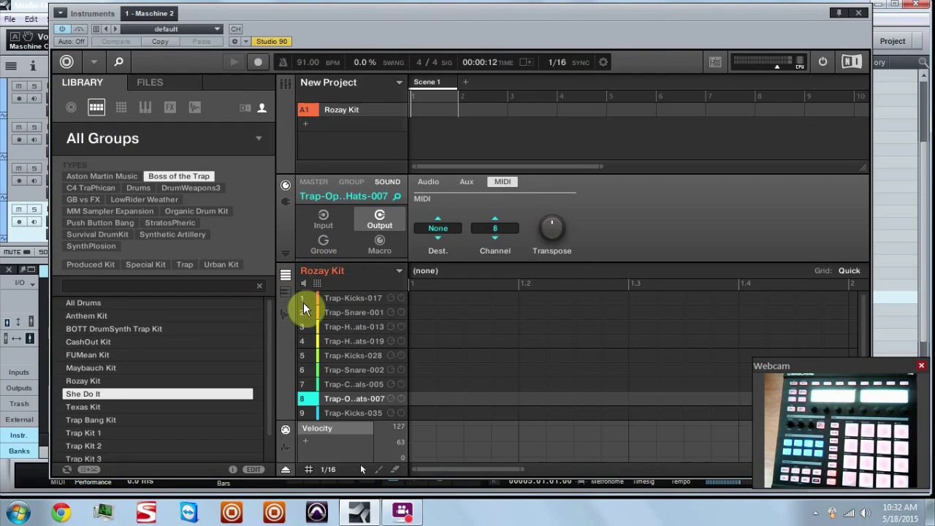
pyautogui.click(357, 300)
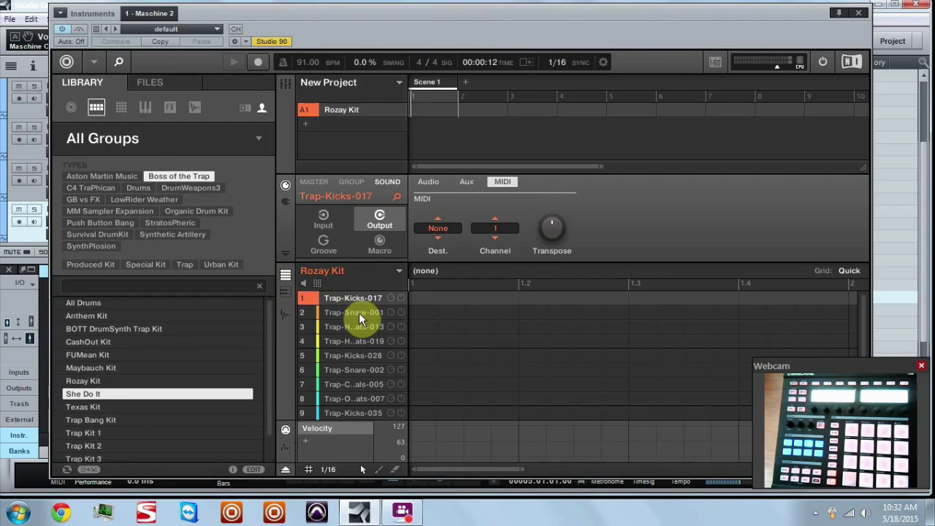
pyautogui.click(359, 313)
pyautogui.click(358, 301)
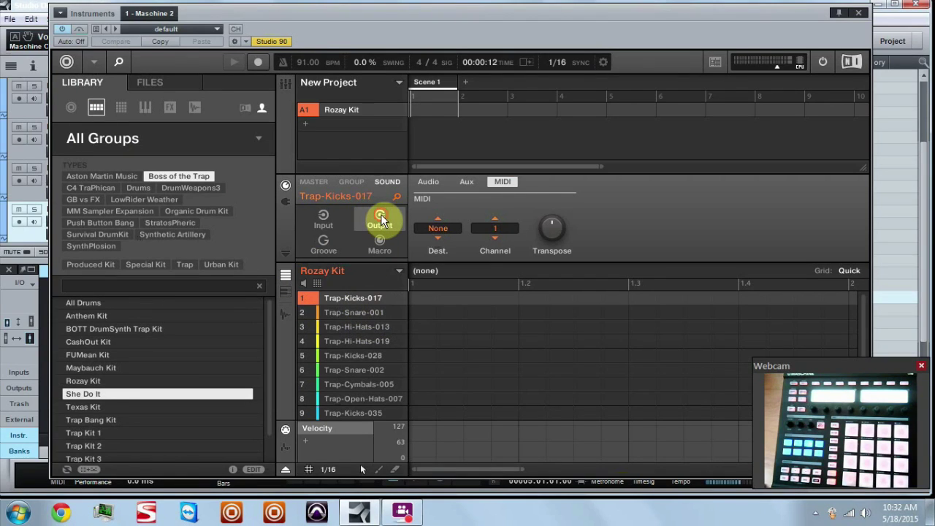
pyautogui.click(428, 180)
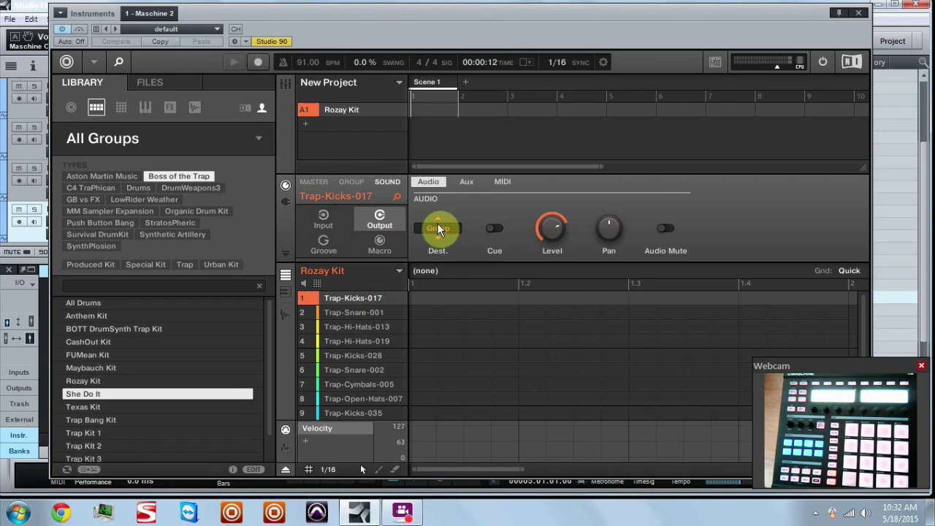
pyautogui.click(434, 231)
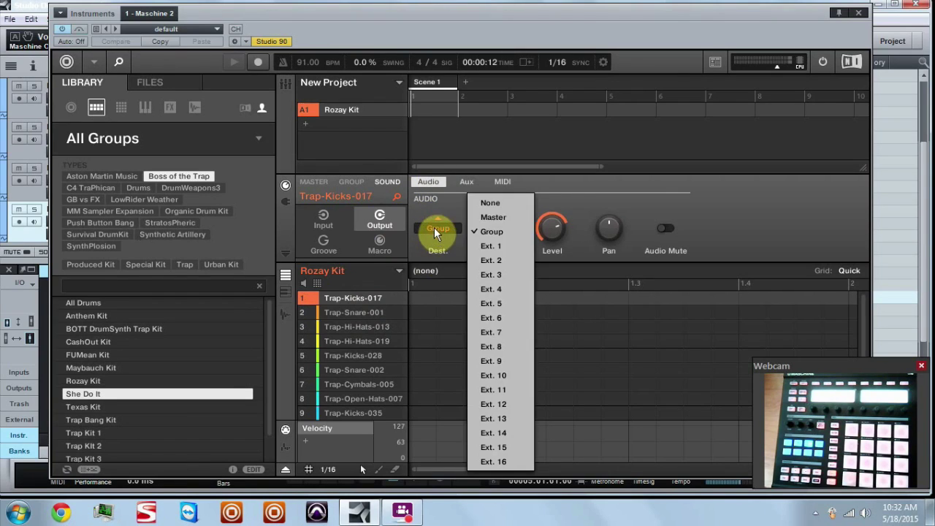
pyautogui.click(481, 244)
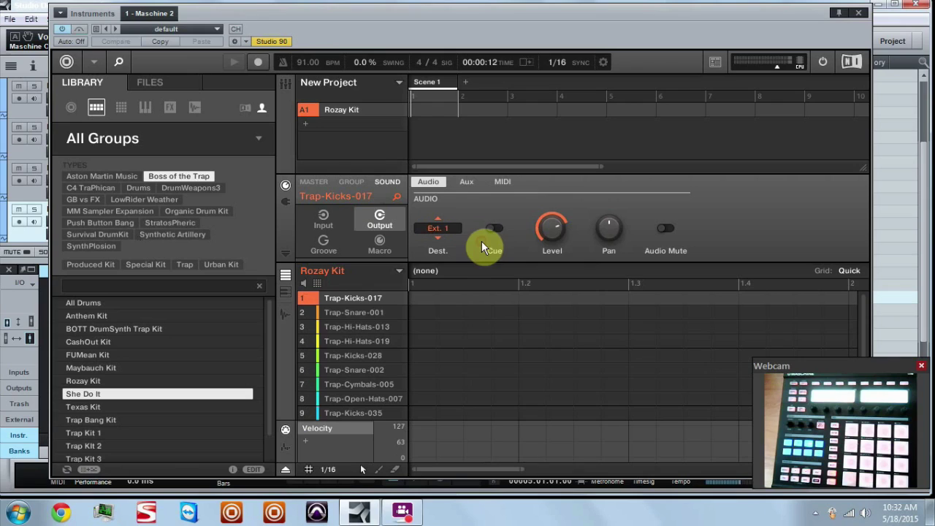
# Send Trap-Snare-001 to Ext. 2 and Trap-Hi-Hats-013 to Ext. 3
pyautogui.click(343, 313)
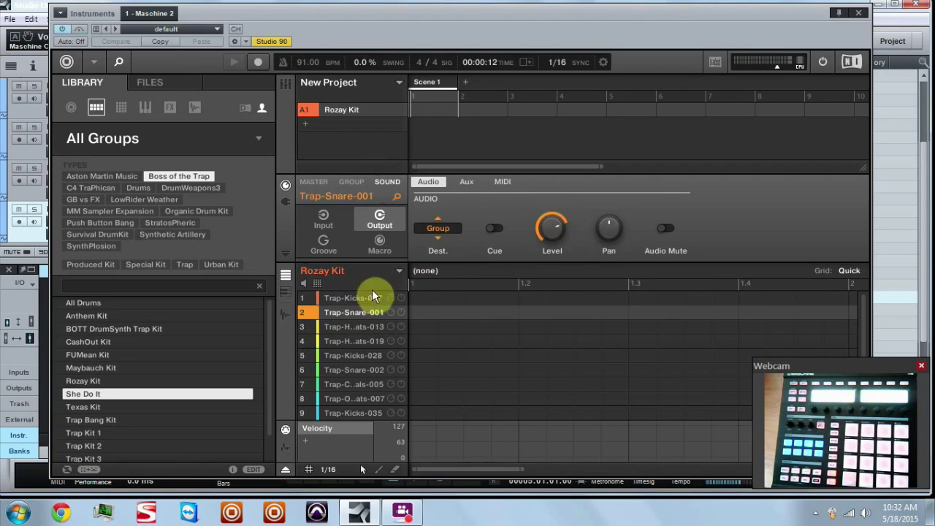
pyautogui.click(432, 228)
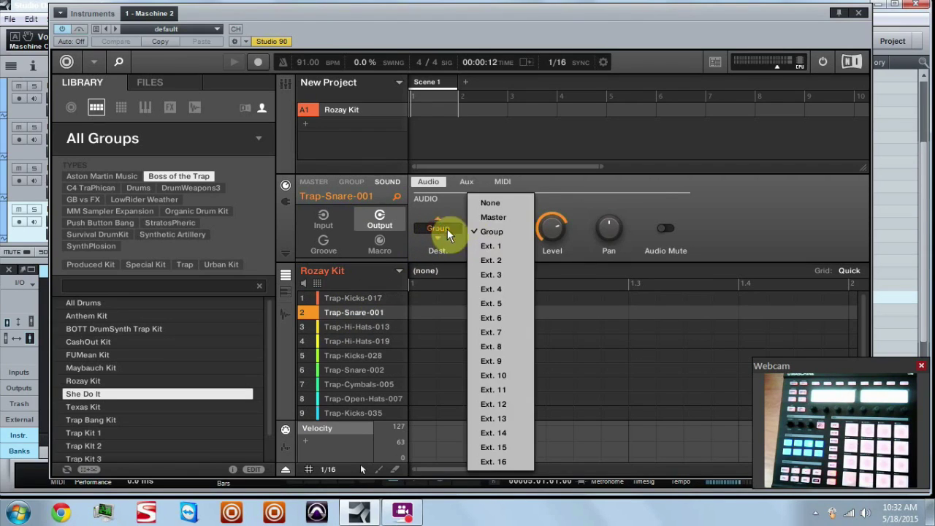
pyautogui.click(499, 262)
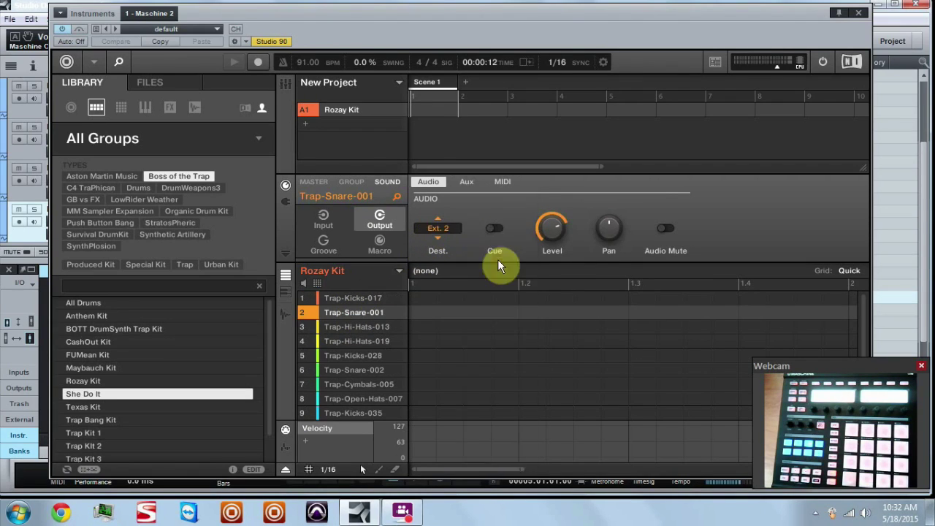
pyautogui.click(350, 326)
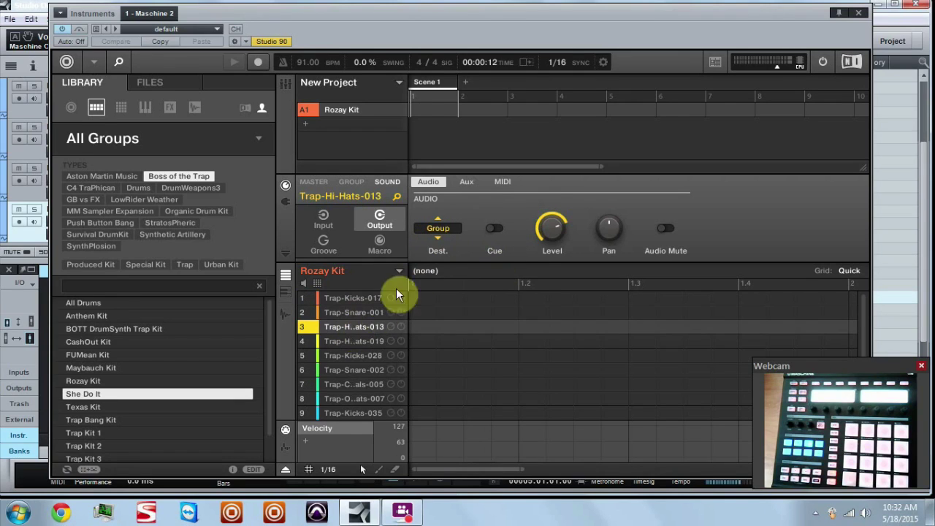
pyautogui.click(435, 234)
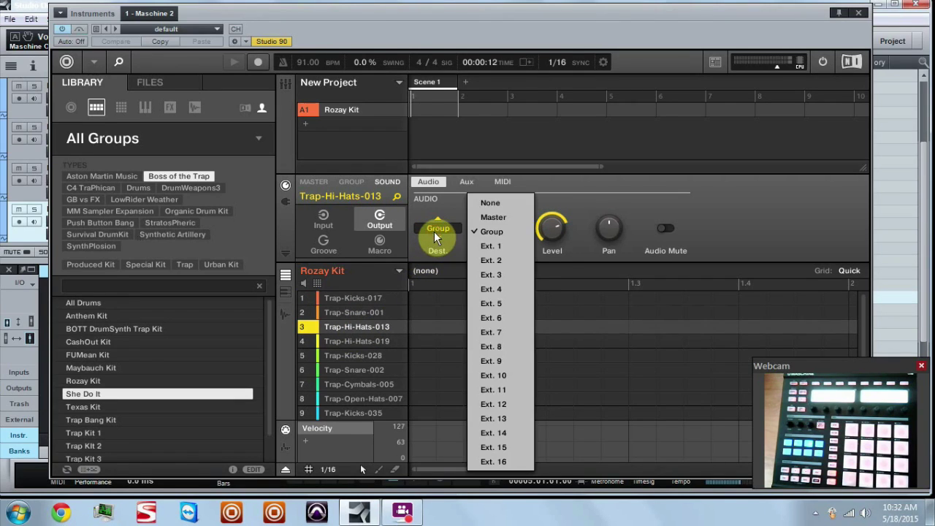
pyautogui.click(500, 276)
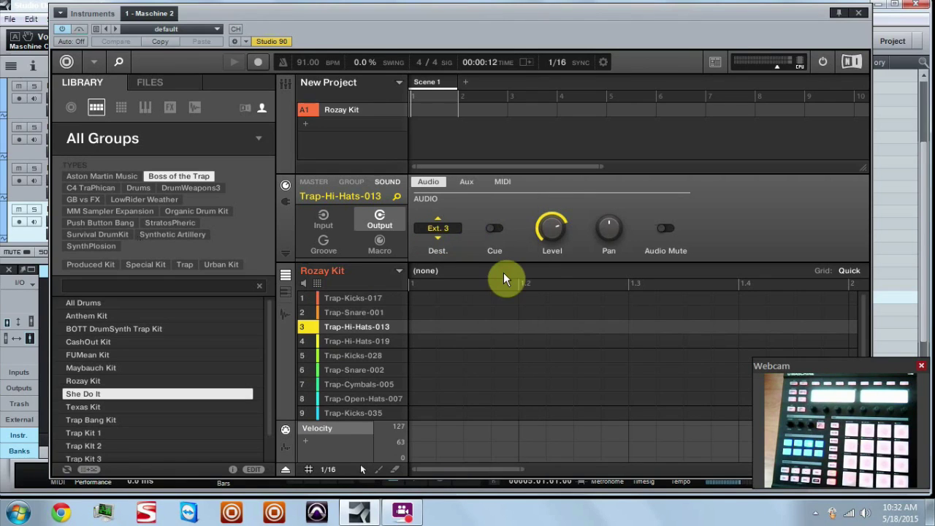
# Close the Maschine window, expand the Maschine 2 outputs, enable Out 2 and Out 3, then resume playback
pyautogui.click(865, 14)
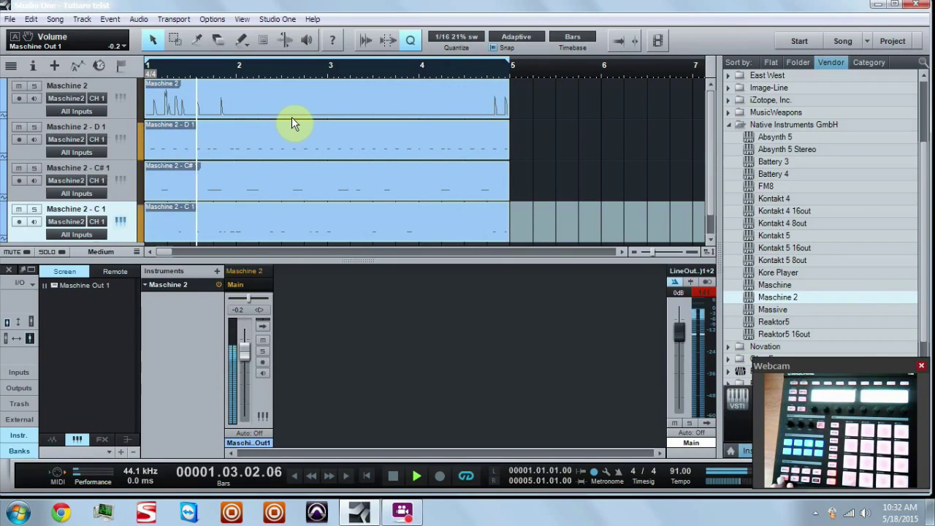
pyautogui.press('space')
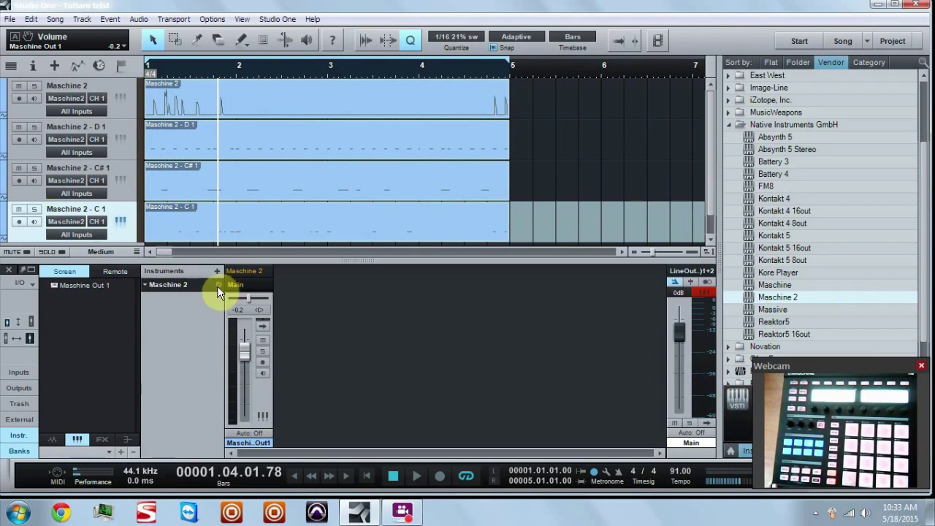
pyautogui.rightClick(148, 289)
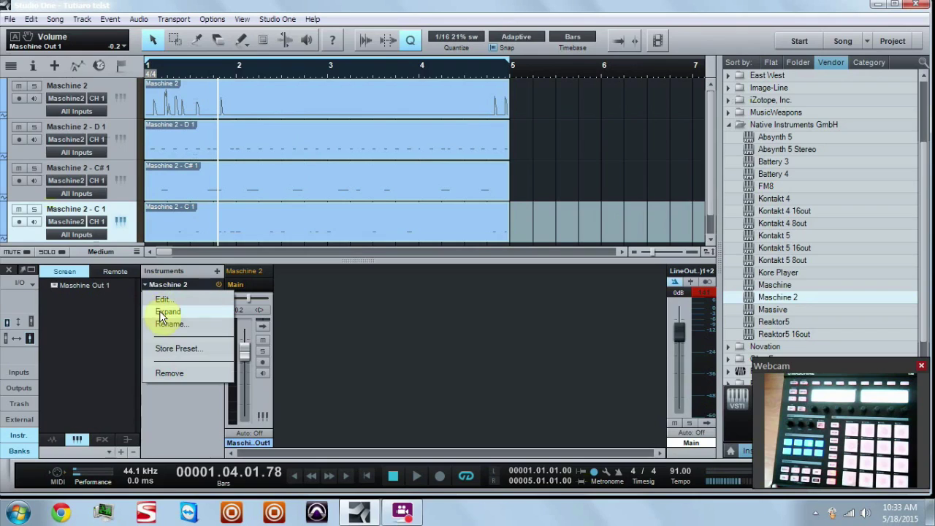
pyautogui.click(160, 312)
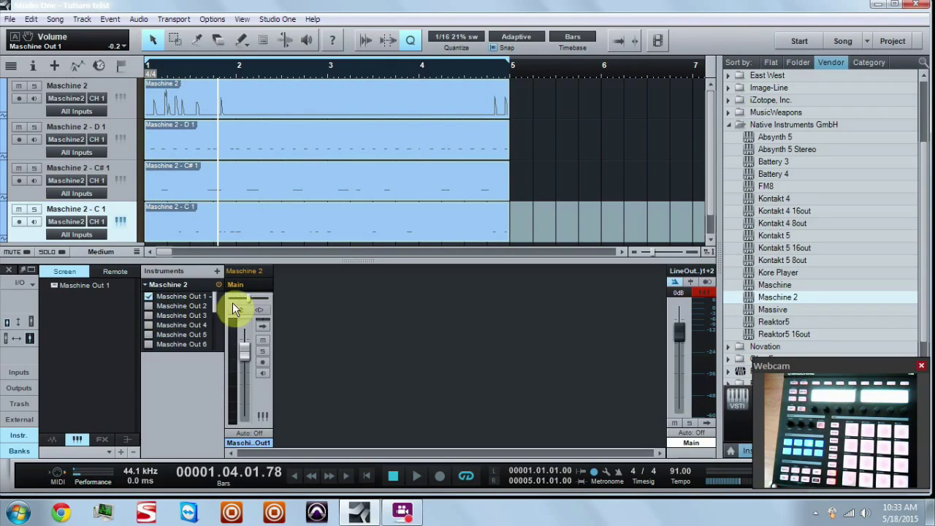
pyautogui.moveTo(216, 297)
pyautogui.mouseDown()
pyautogui.moveTo(211, 345)
pyautogui.moveTo(213, 316)
pyautogui.mouseUp()
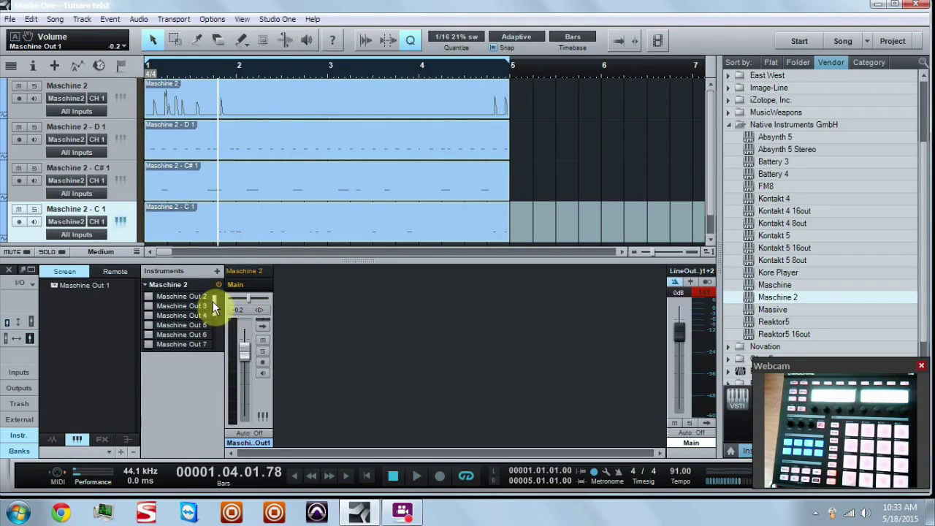
pyautogui.click(148, 306)
pyautogui.click(149, 314)
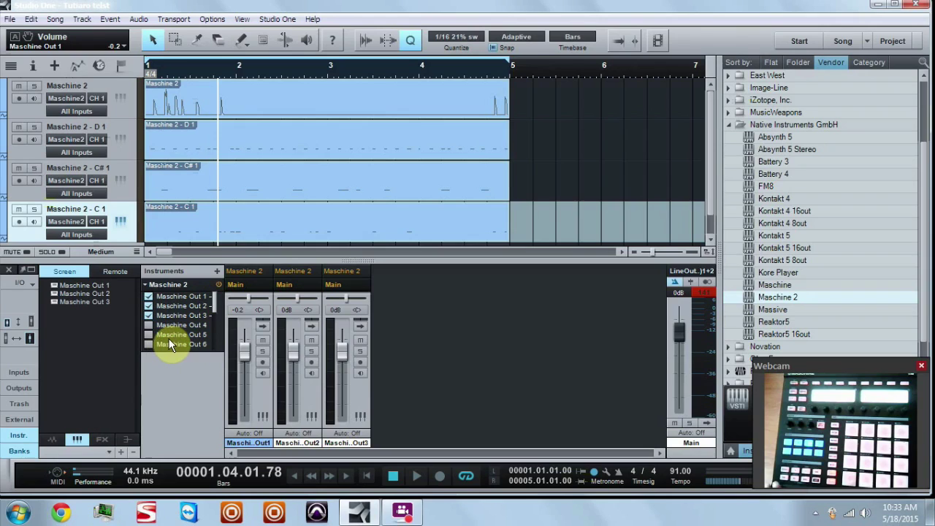
pyautogui.press('space')
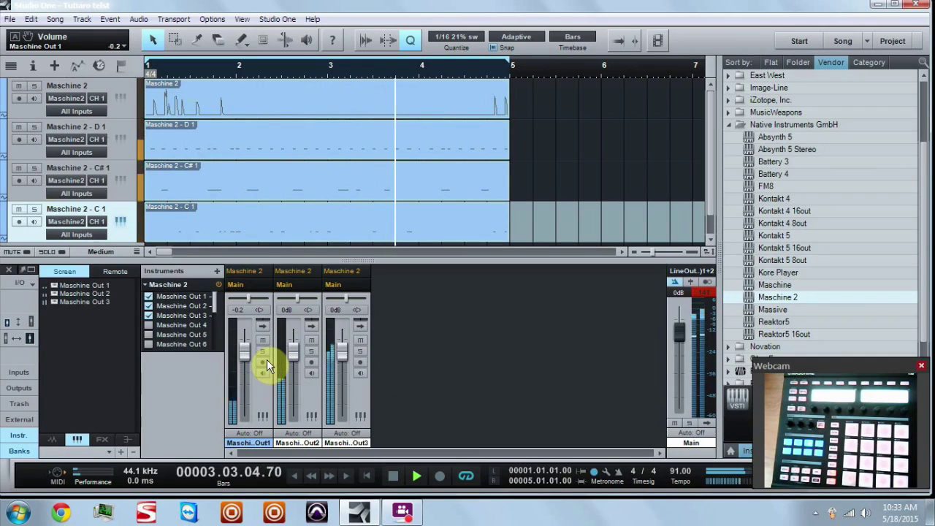
# Stop playback, inspect the Out 2 strip, and record-arm the Maschi..Out1 channel
pyautogui.press('space')
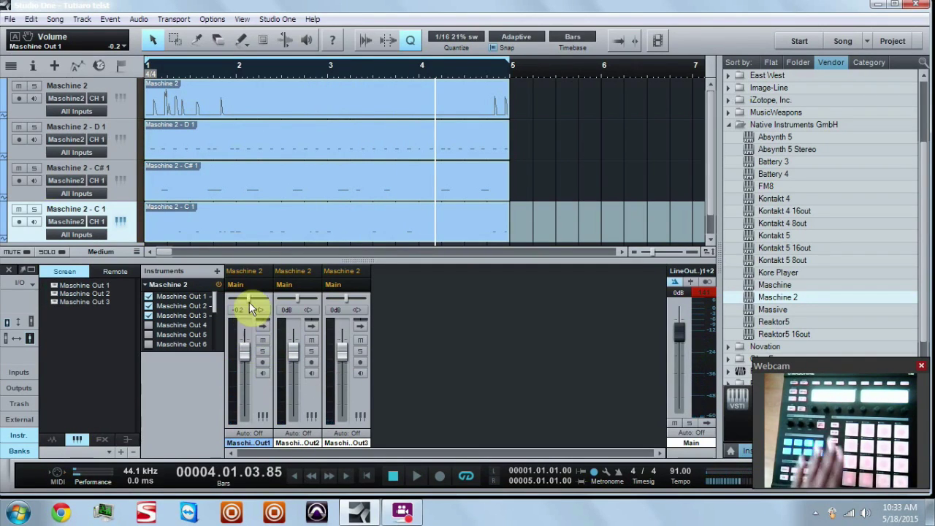
pyautogui.doubleClick(319, 369)
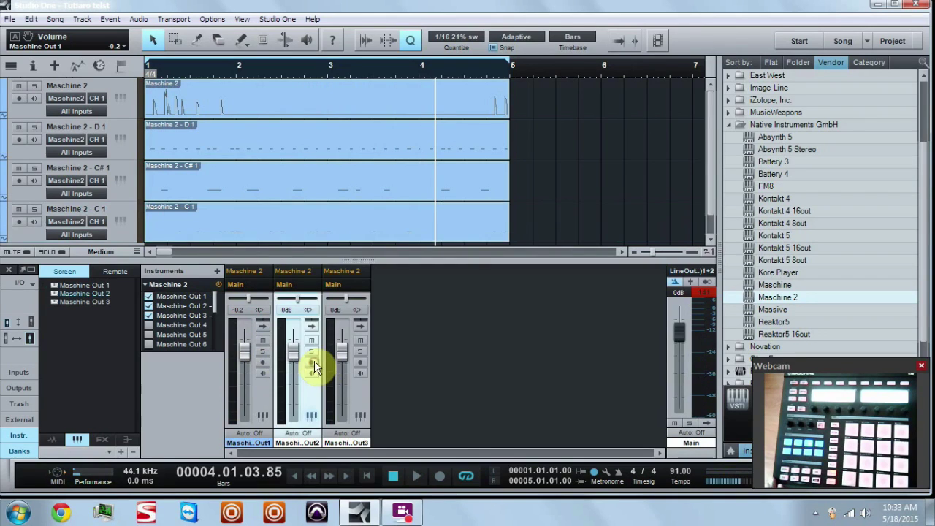
pyautogui.doubleClick(309, 366)
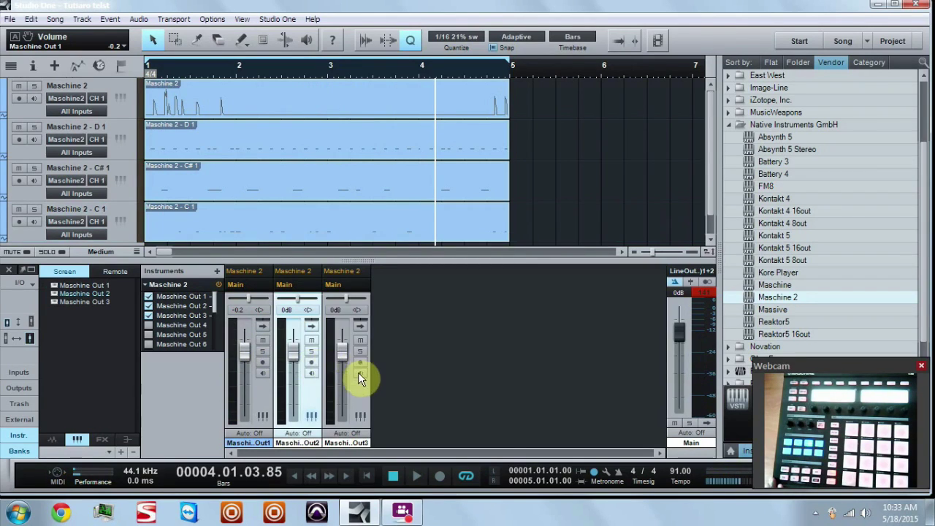
pyautogui.click(358, 365)
pyautogui.click(262, 361)
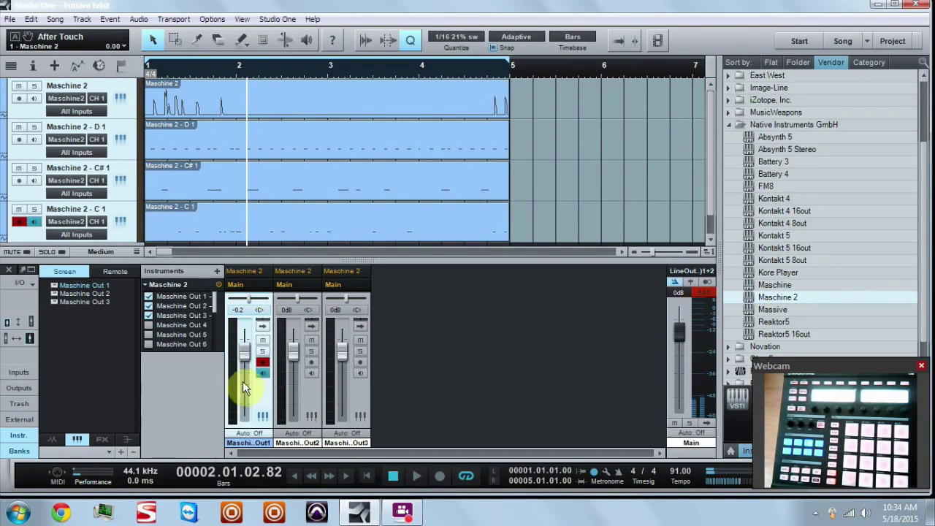
# Turn on the Monitor button on the Maschi..Out1 channel strip
pyautogui.click(256, 374)
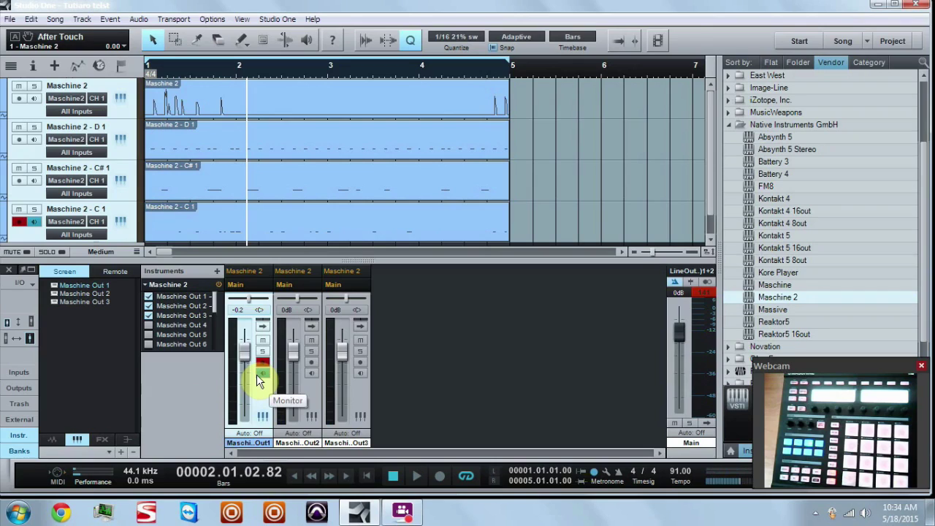